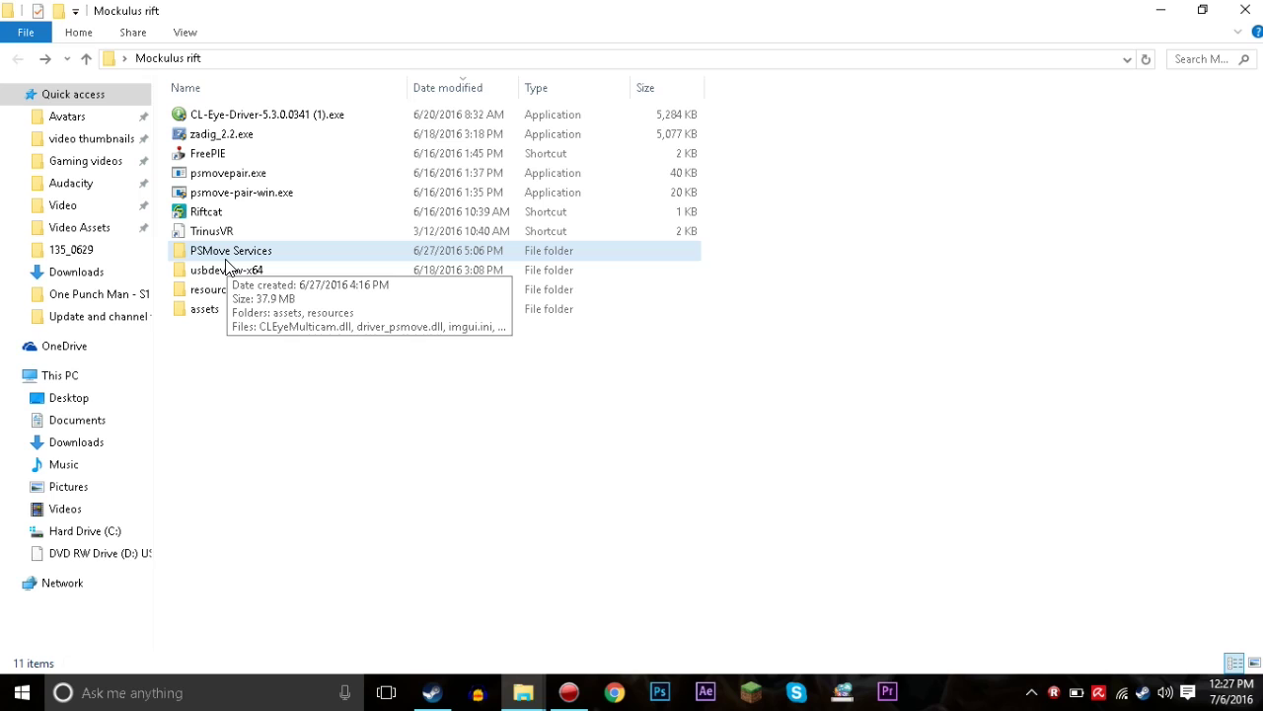
Look through the files in the PSMove Services folder and return to the Mockulus rift folder
{"action": "double_click", "coordinate": [249, 251]}
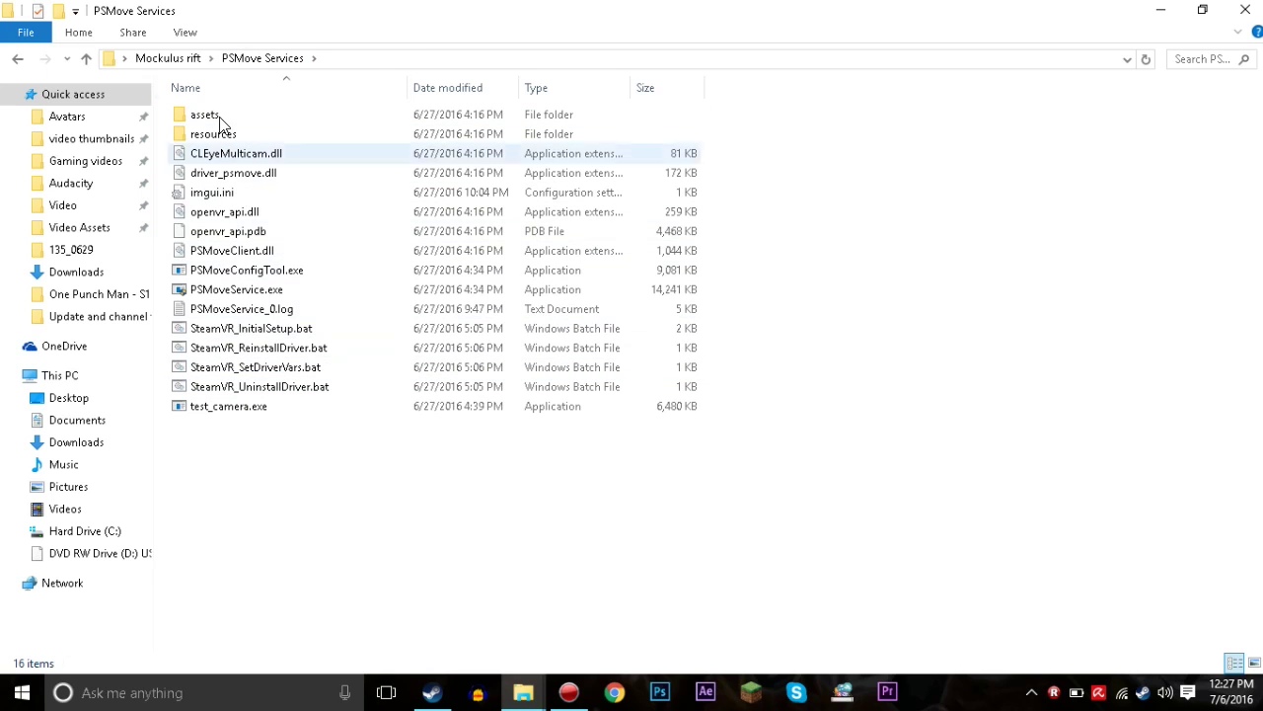
{"action": "left_click", "coordinate": [176, 61]}
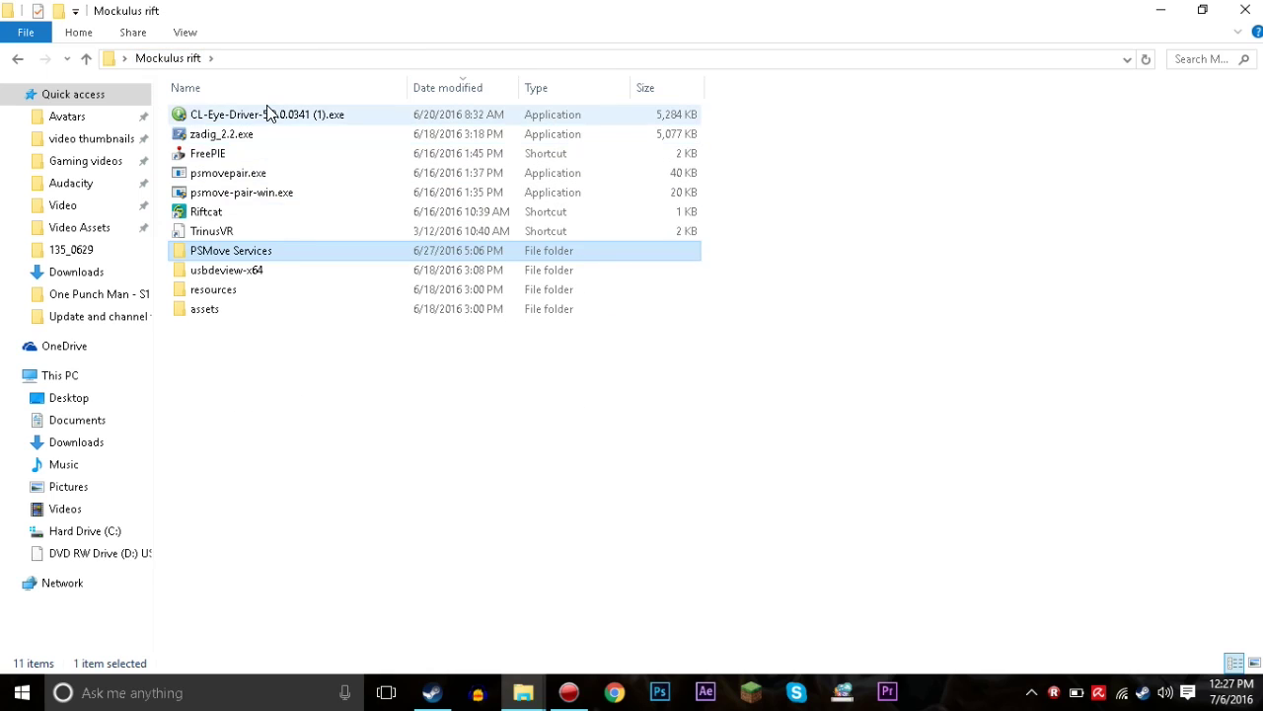
{"action": "double_click", "coordinate": [274, 254]}
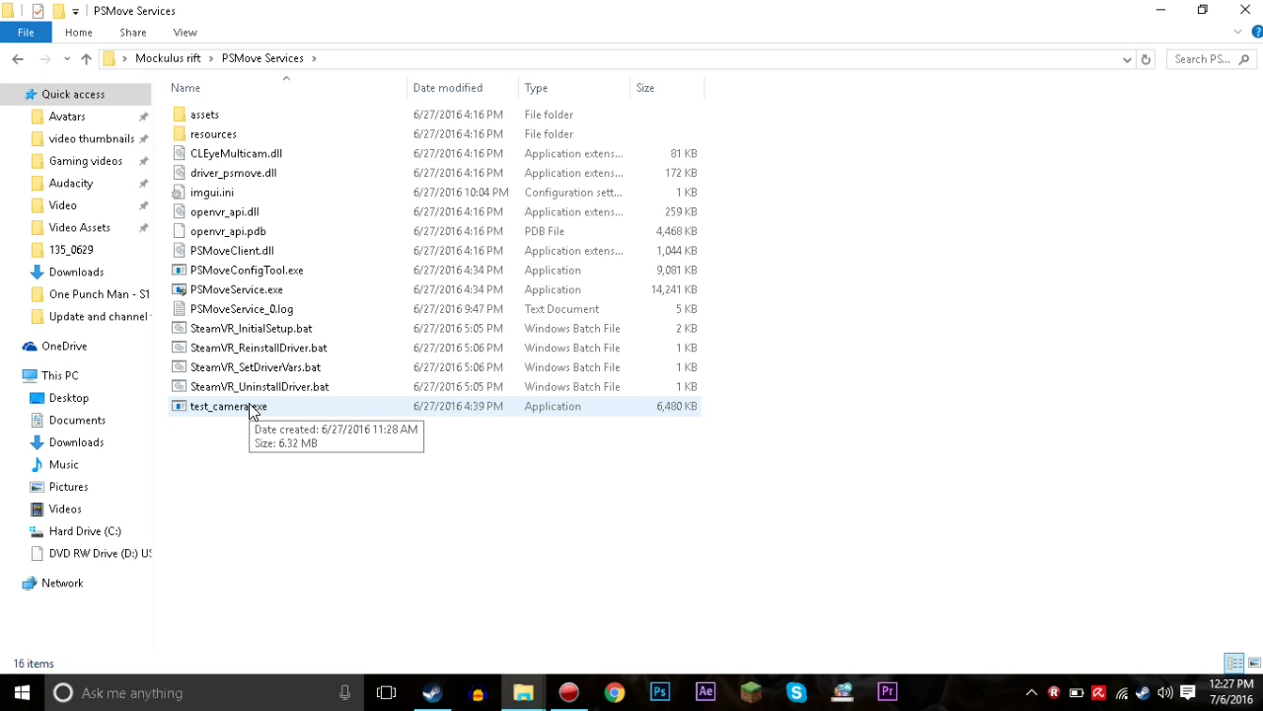
{"action": "left_click", "coordinate": [179, 59]}
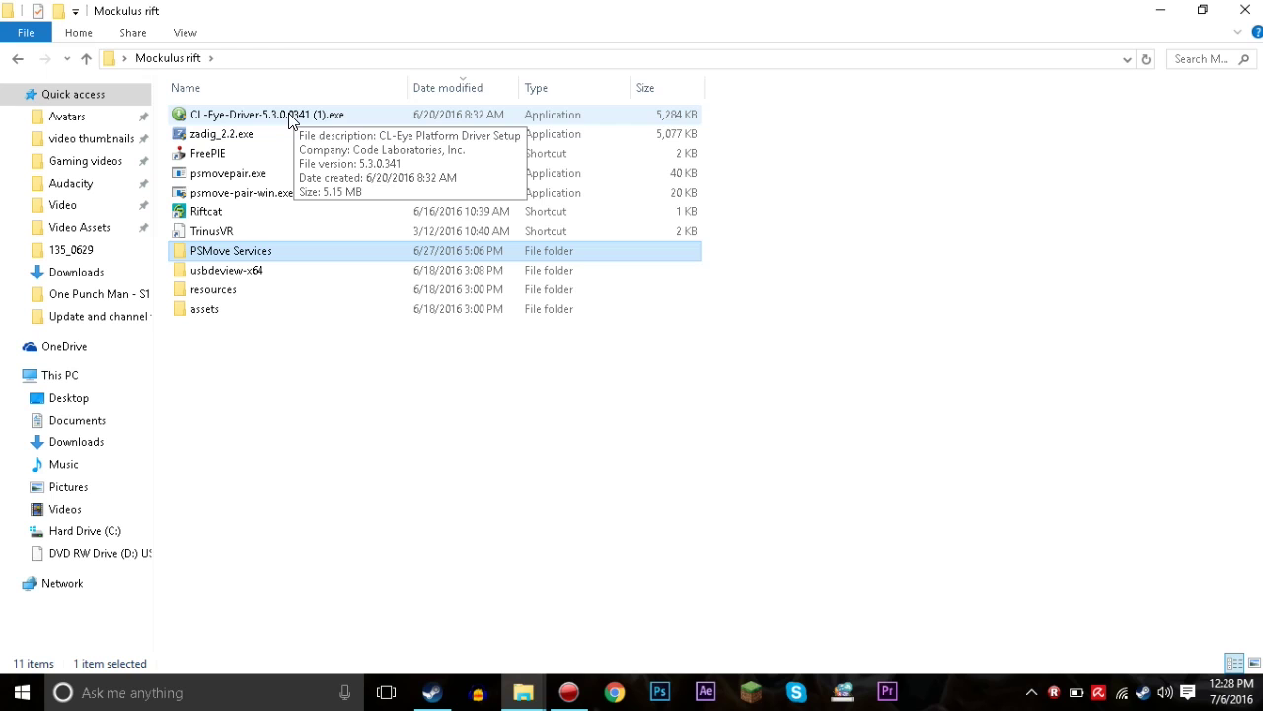
Check the PS3 Eye camera's picture with CL-Eye Test from the desktop and close the test window
{"action": "key", "text": "super+d"}
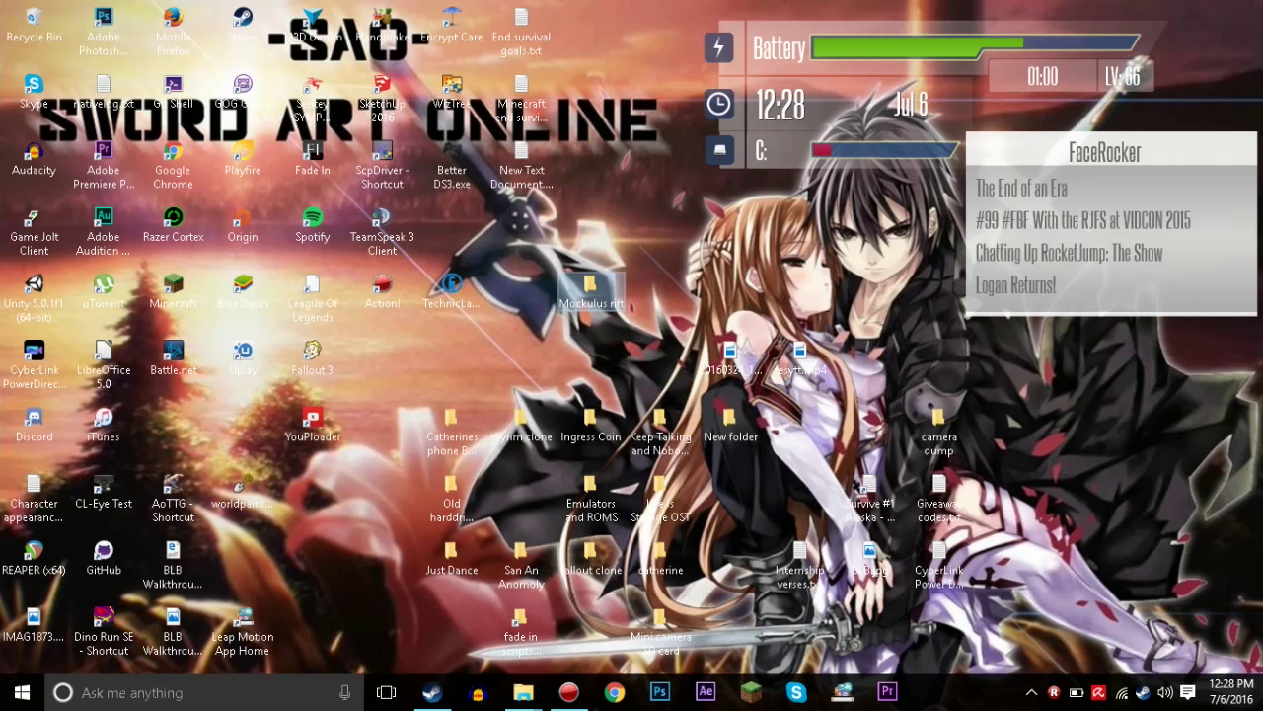
{"action": "double_click", "coordinate": [103, 487]}
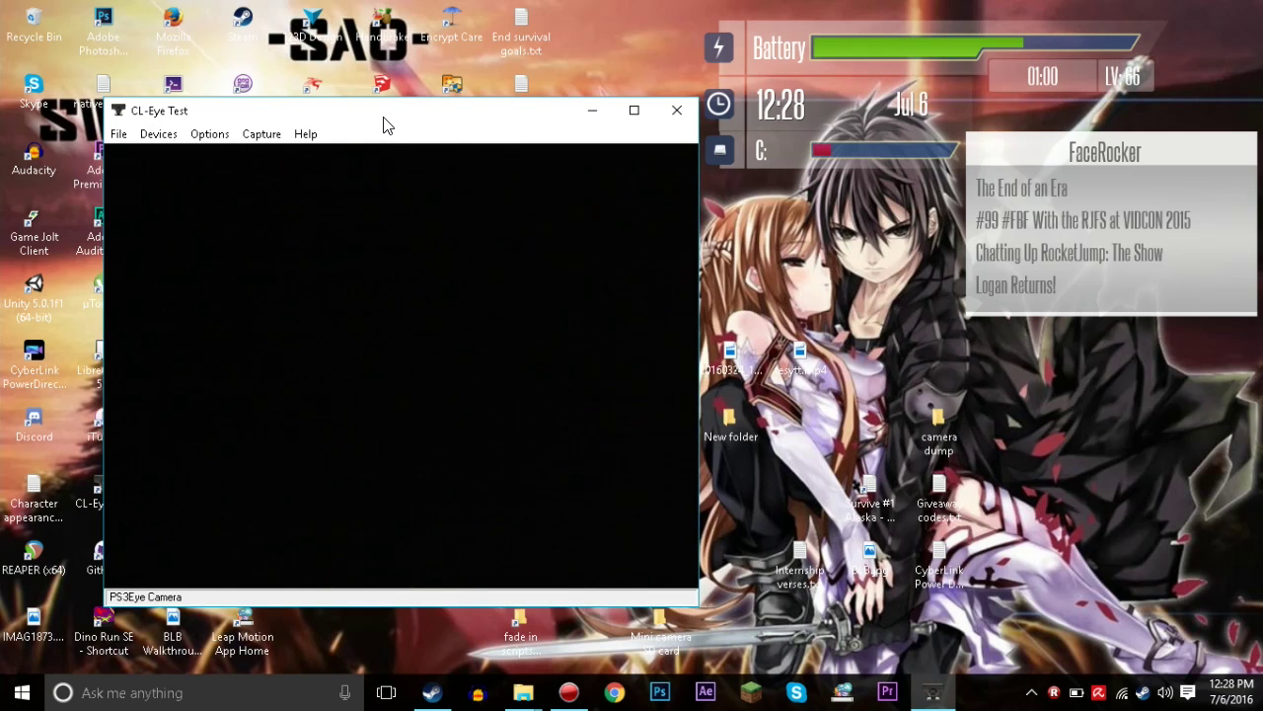
{"action": "left_click_drag", "start_coordinate": [385, 124], "coordinate": [361, 82]}
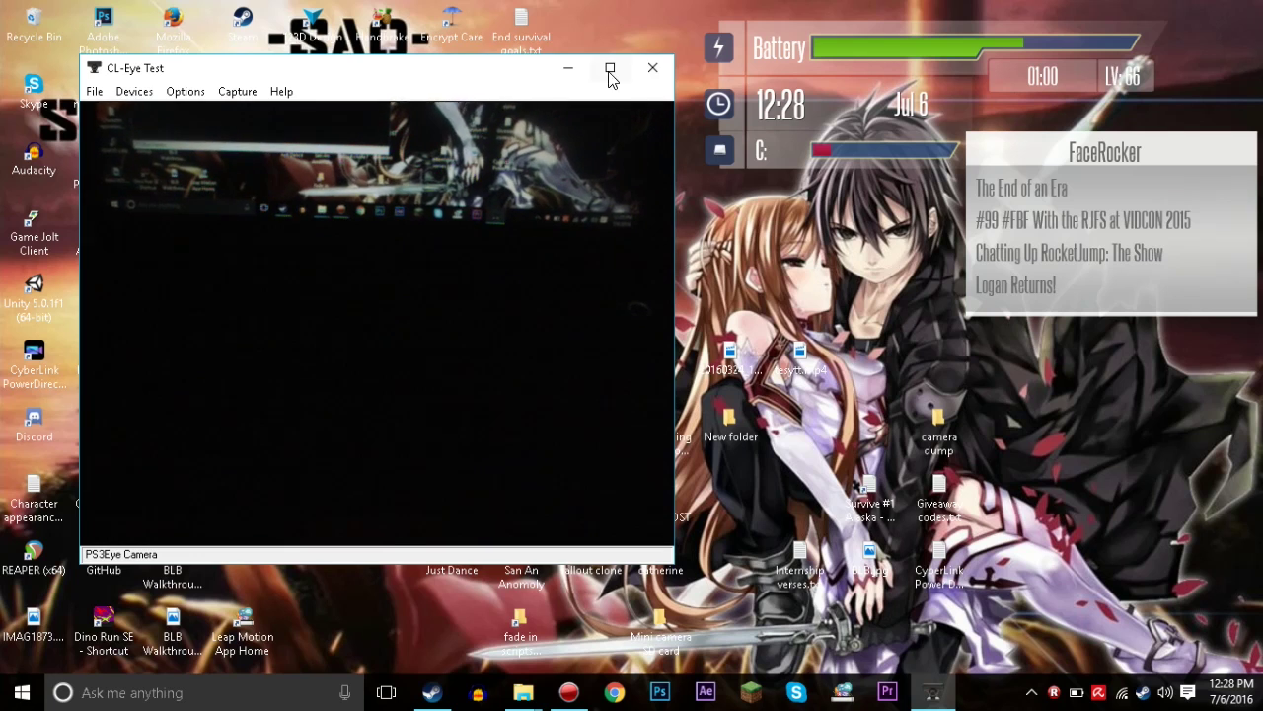
{"action": "left_click", "coordinate": [654, 68]}
Return to the Mockulus rift folder and launch PSMoveService.exe from its PSMove Services subfolder
{"action": "mouse_move", "coordinate": [523, 692]}
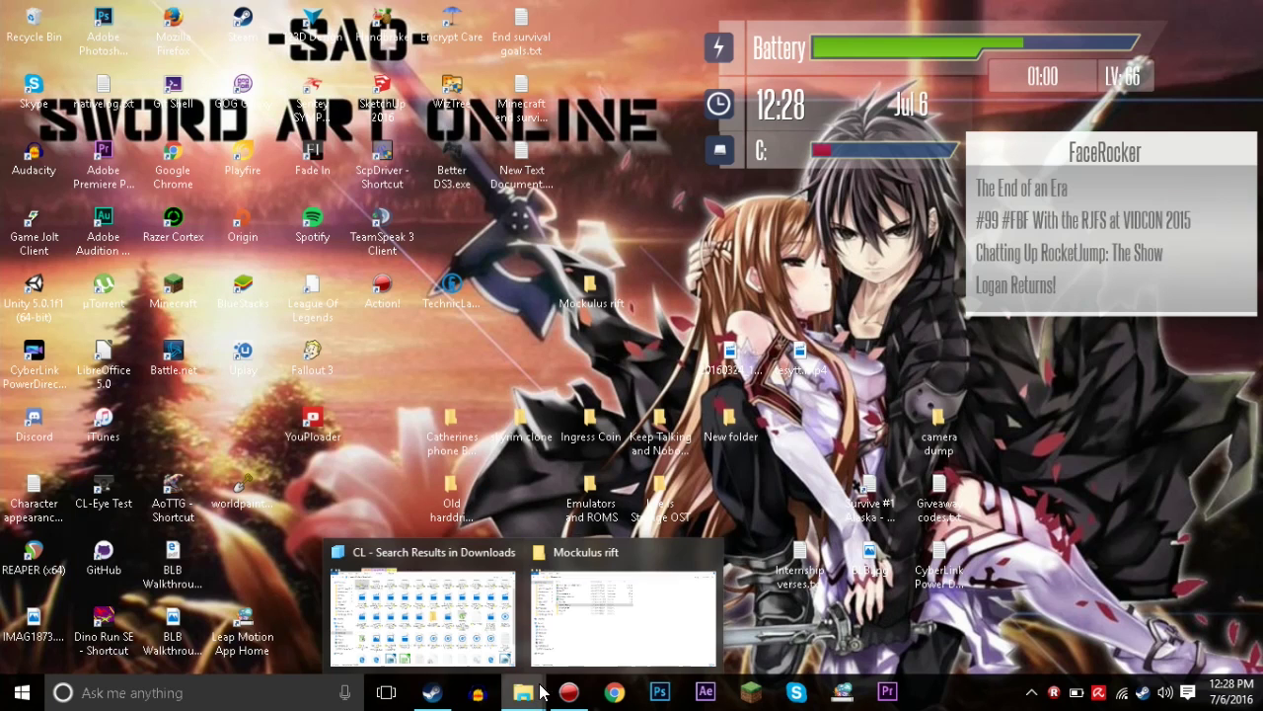
{"action": "left_click", "coordinate": [572, 643]}
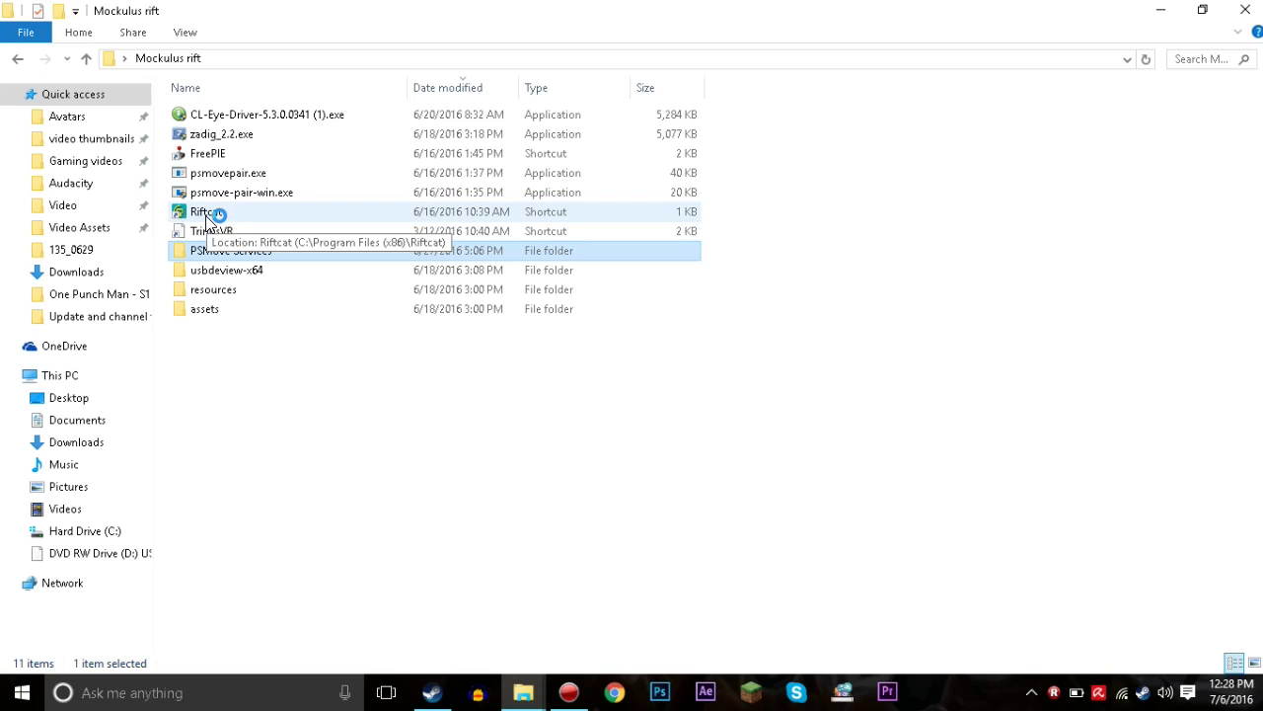
{"action": "double_click", "coordinate": [233, 253]}
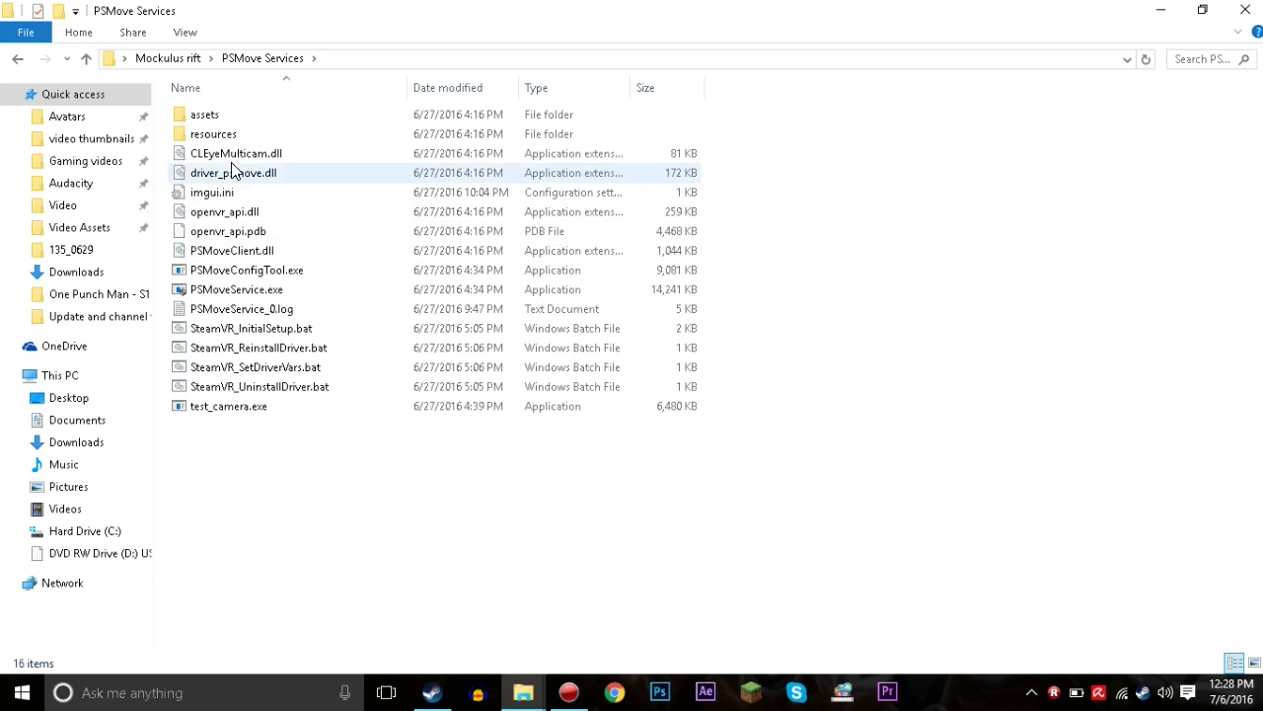
{"action": "left_click", "coordinate": [299, 291]}
{"action": "double_click", "coordinate": [298, 291]}
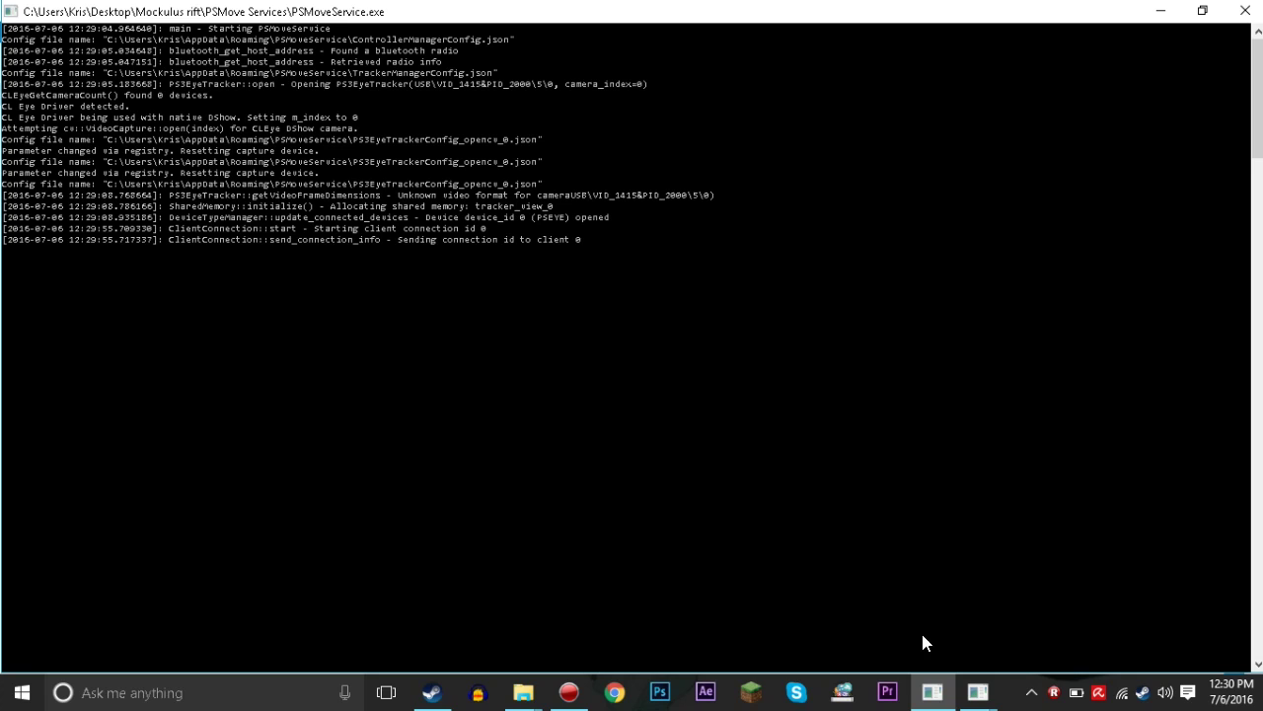
Switch to PSMove Config Tool, test the tracker's video feed from the tracker settings and return to the main menu
{"action": "mouse_move", "coordinate": [992, 691]}
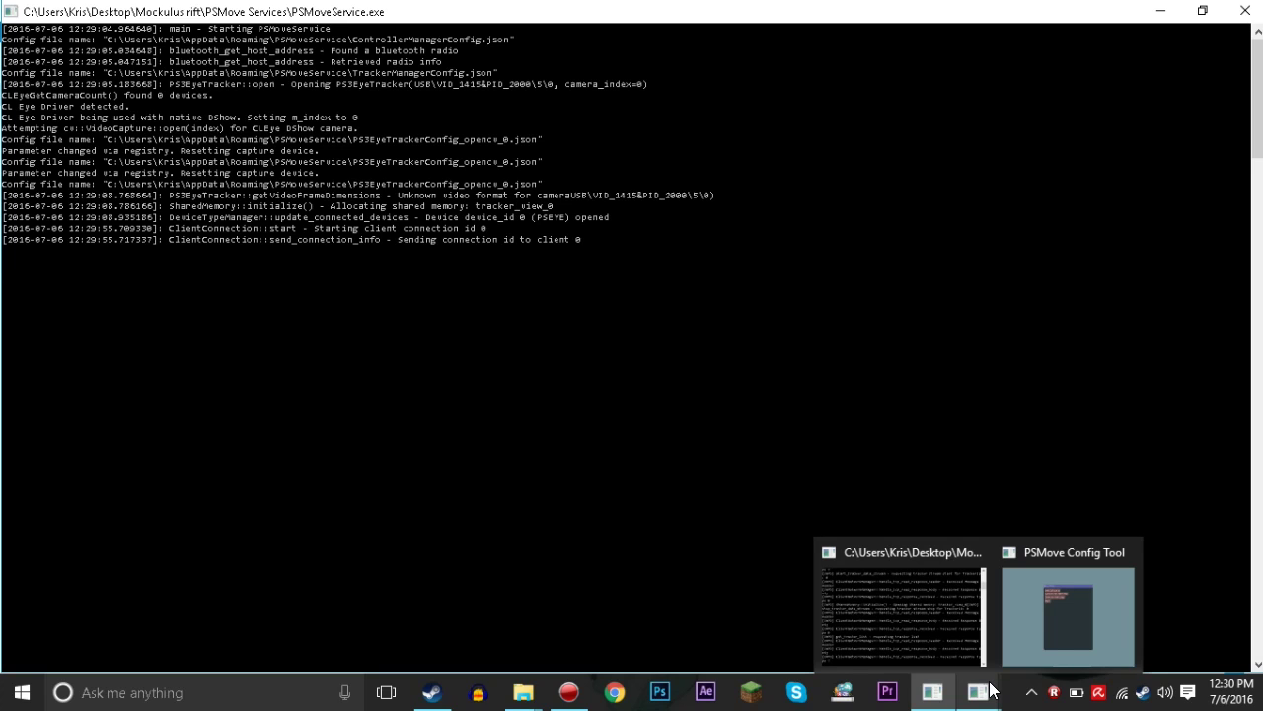
{"action": "left_click", "coordinate": [936, 592]}
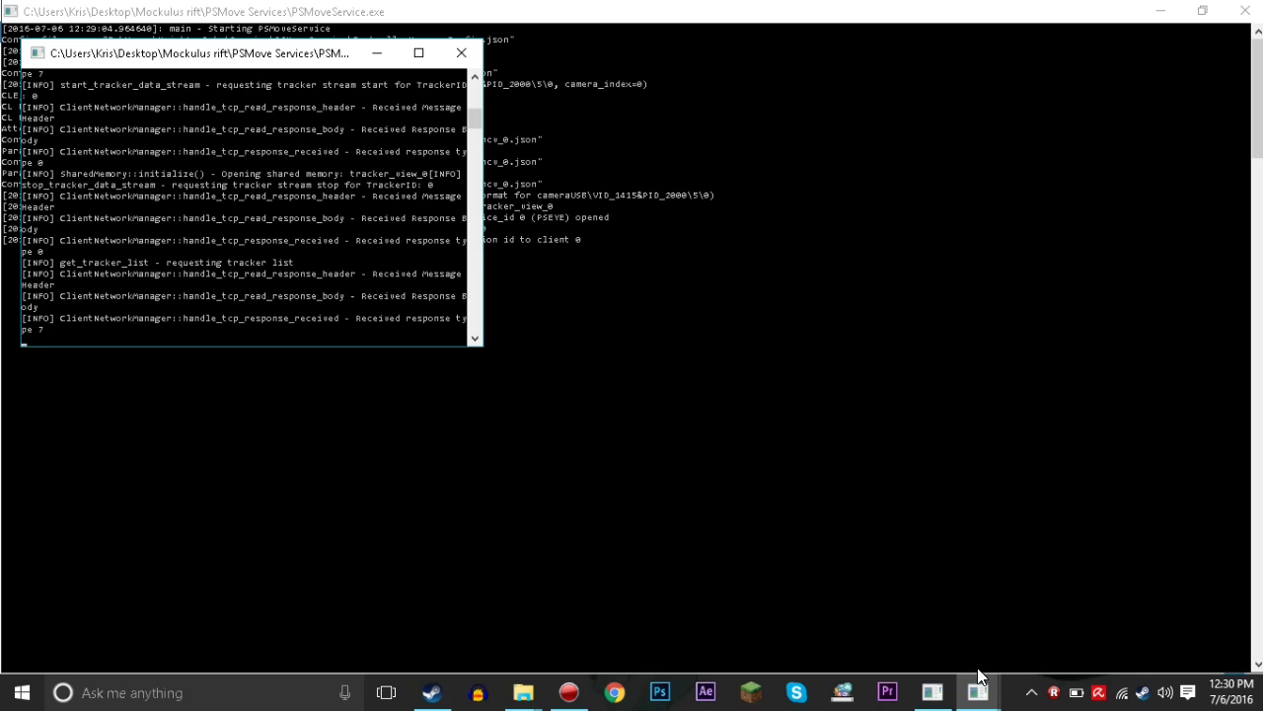
{"action": "left_click", "coordinate": [976, 688]}
{"action": "left_click", "coordinate": [1022, 582]}
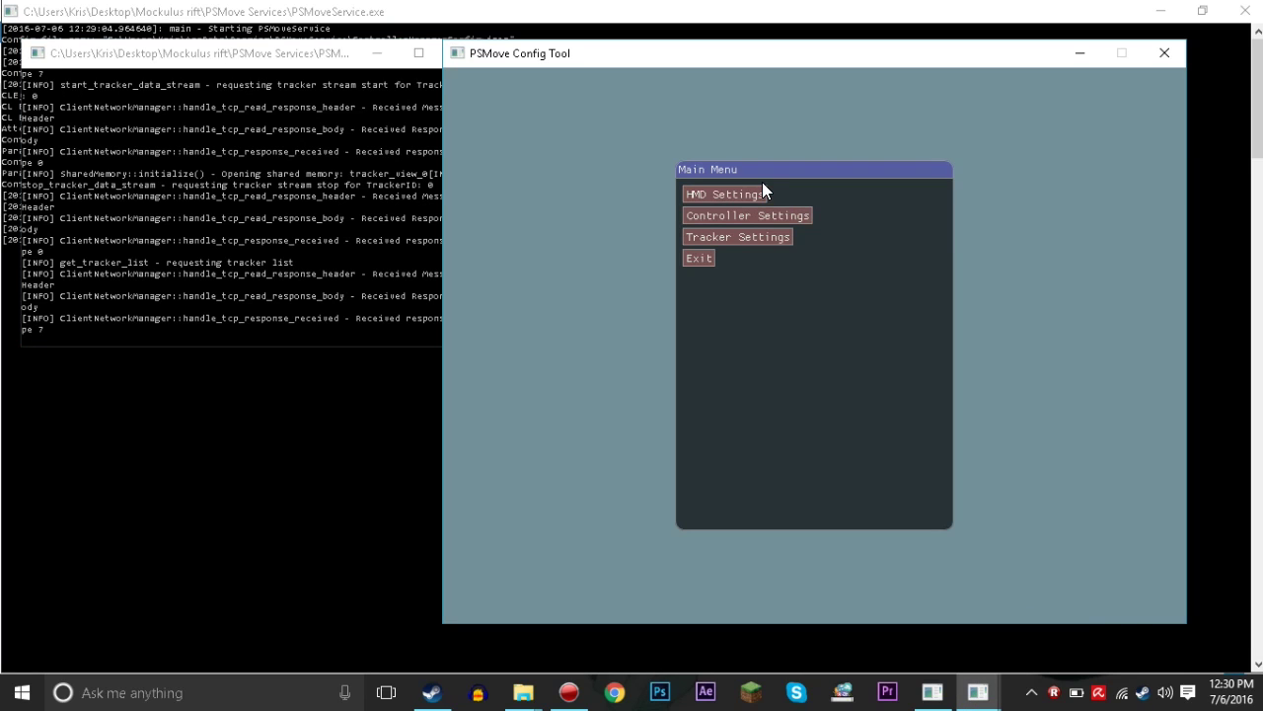
{"action": "left_click", "coordinate": [764, 239]}
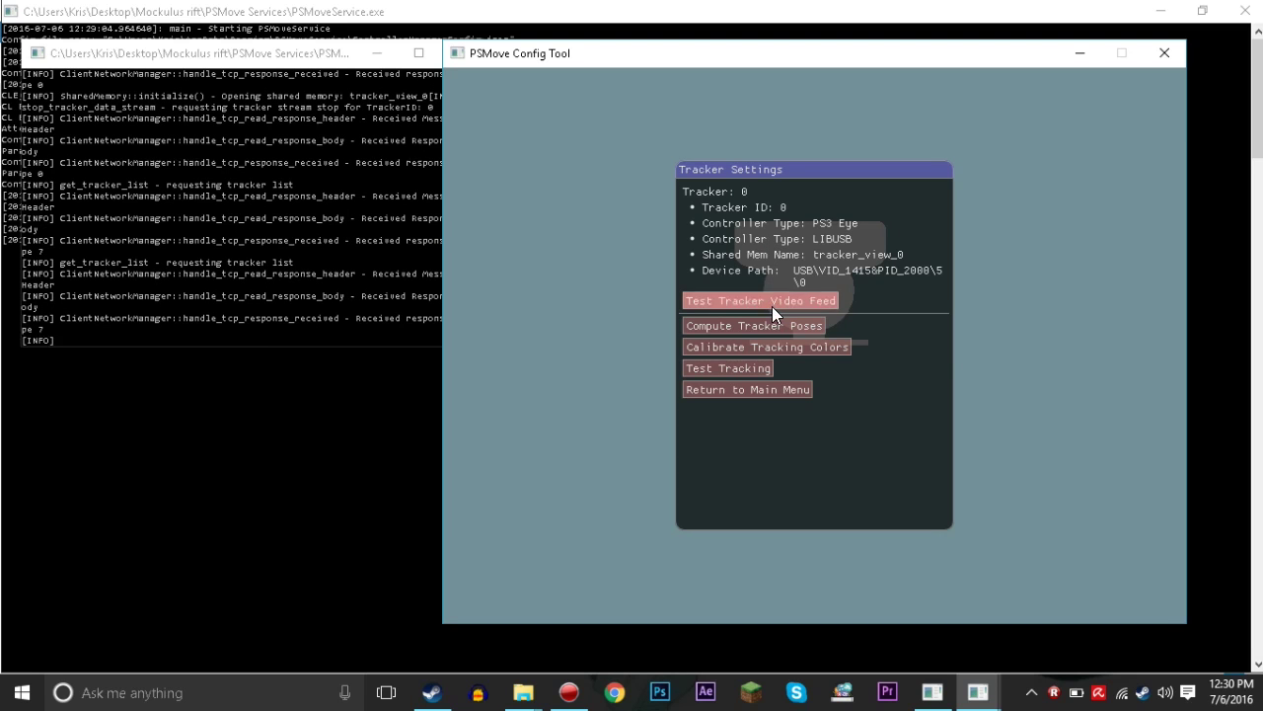
{"action": "left_click", "coordinate": [771, 302]}
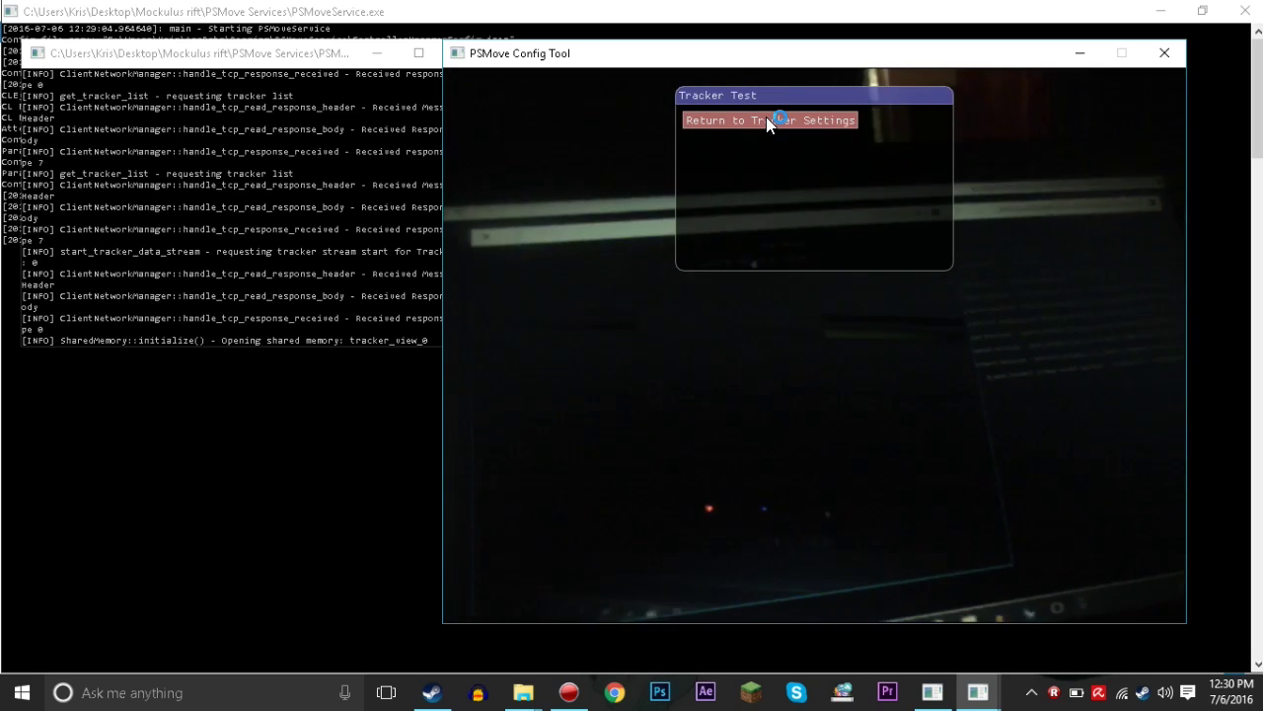
{"action": "left_click", "coordinate": [764, 116]}
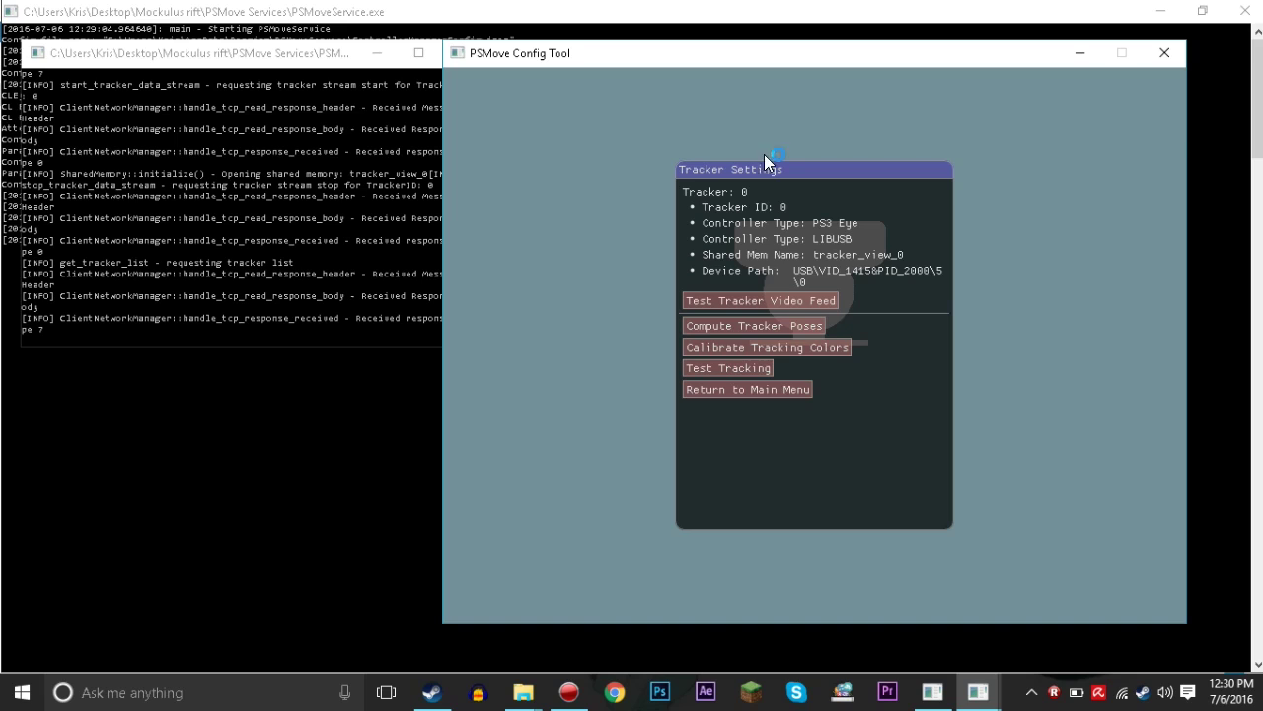
{"action": "left_click", "coordinate": [728, 389]}
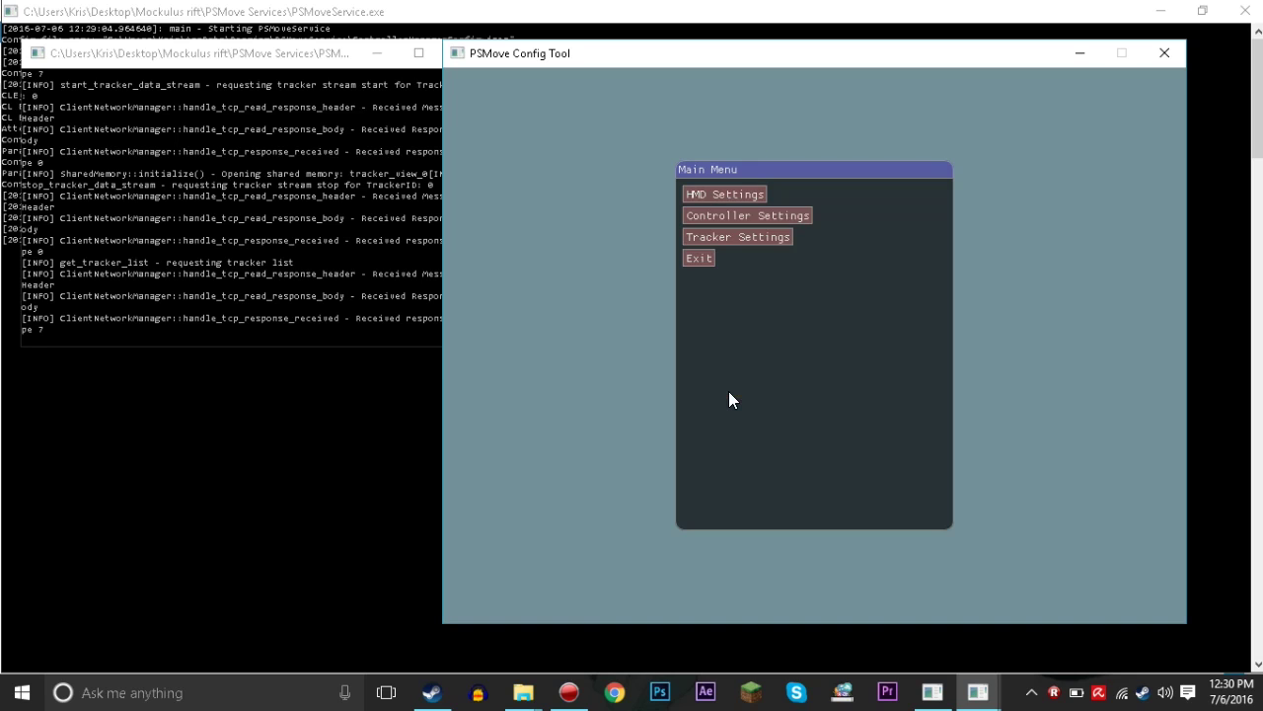
Unpair the USB controller in the controller settings and pair it again
{"action": "left_click", "coordinate": [711, 214]}
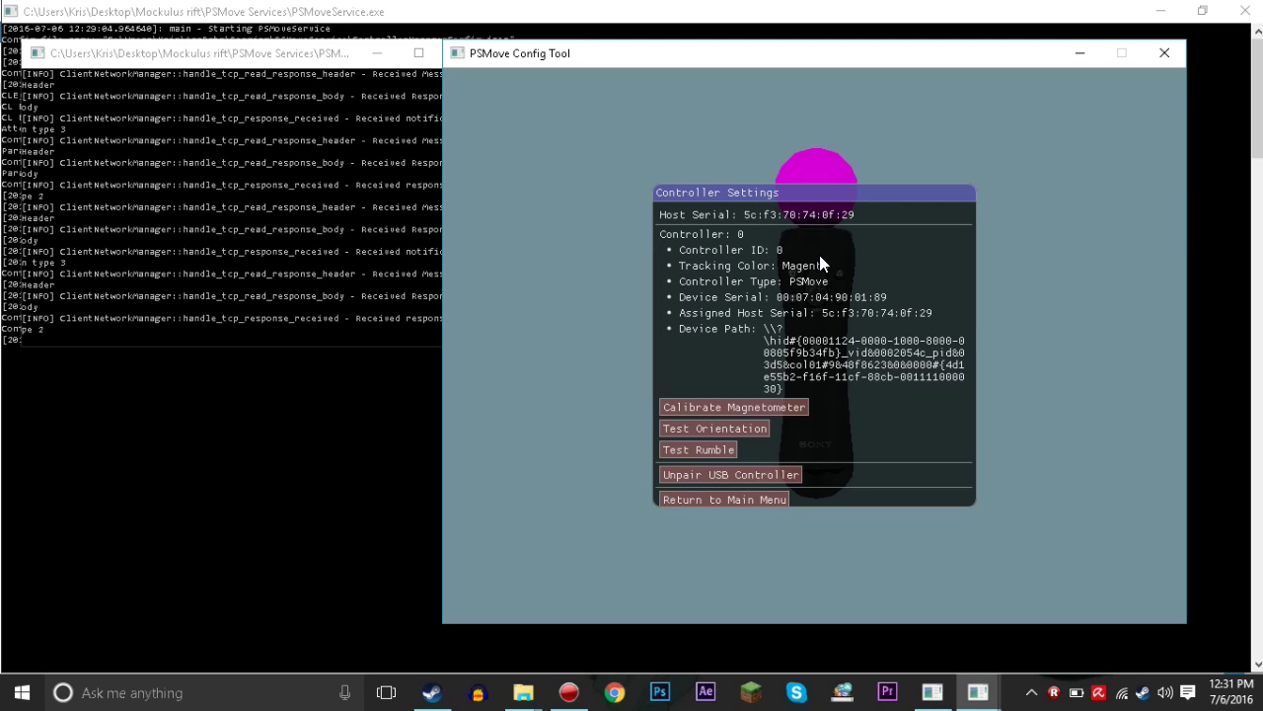
{"action": "left_click", "coordinate": [770, 476]}
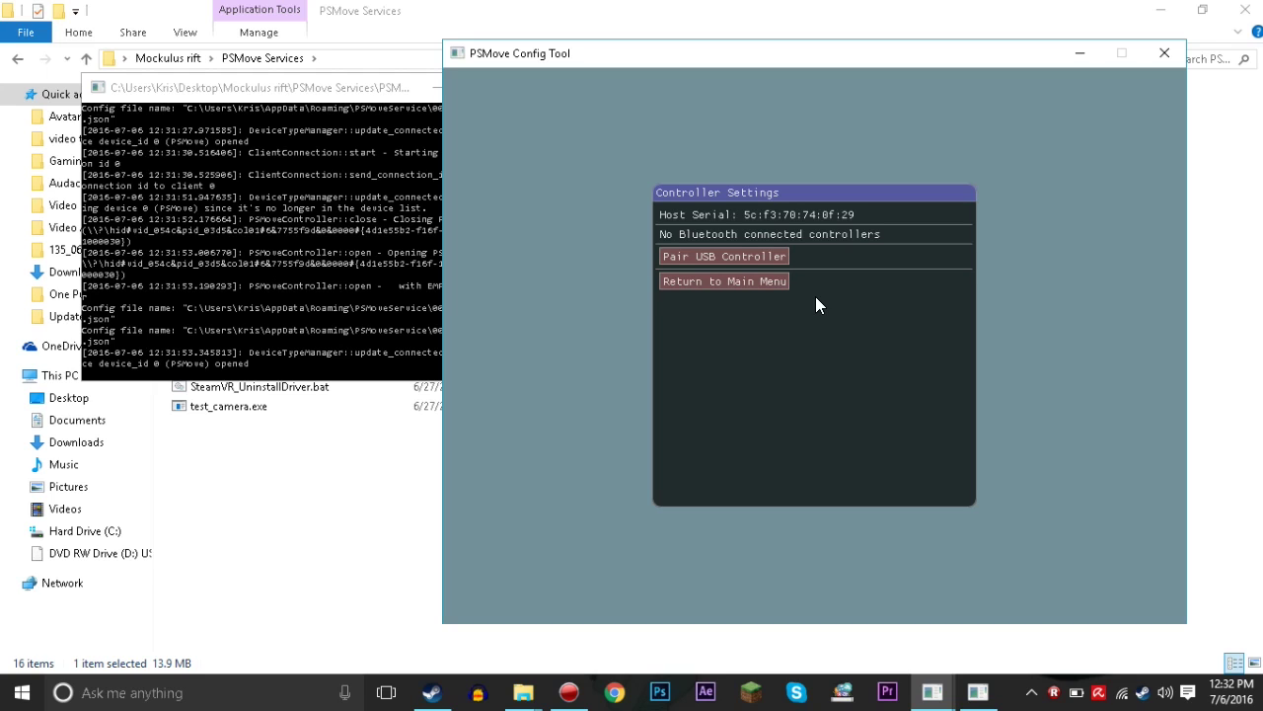
{"action": "left_click", "coordinate": [760, 257]}
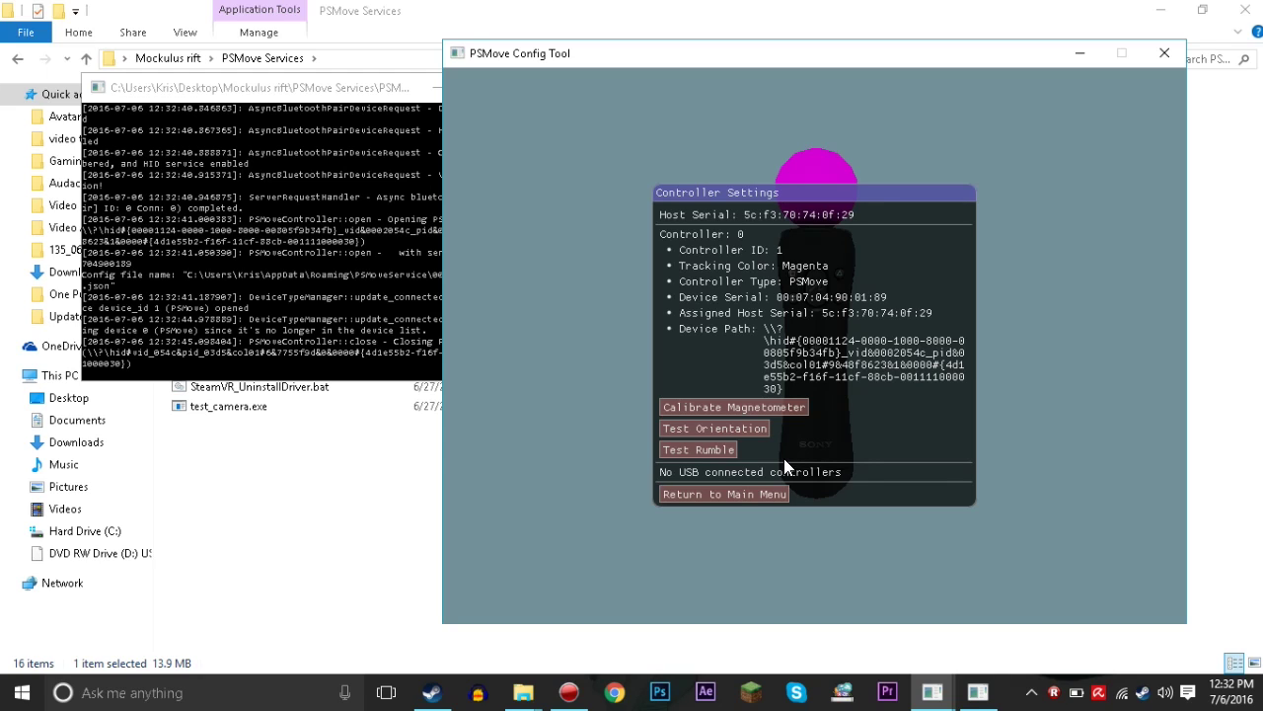
Test the paired controller's rumble and orientation
{"action": "left_click", "coordinate": [692, 450]}
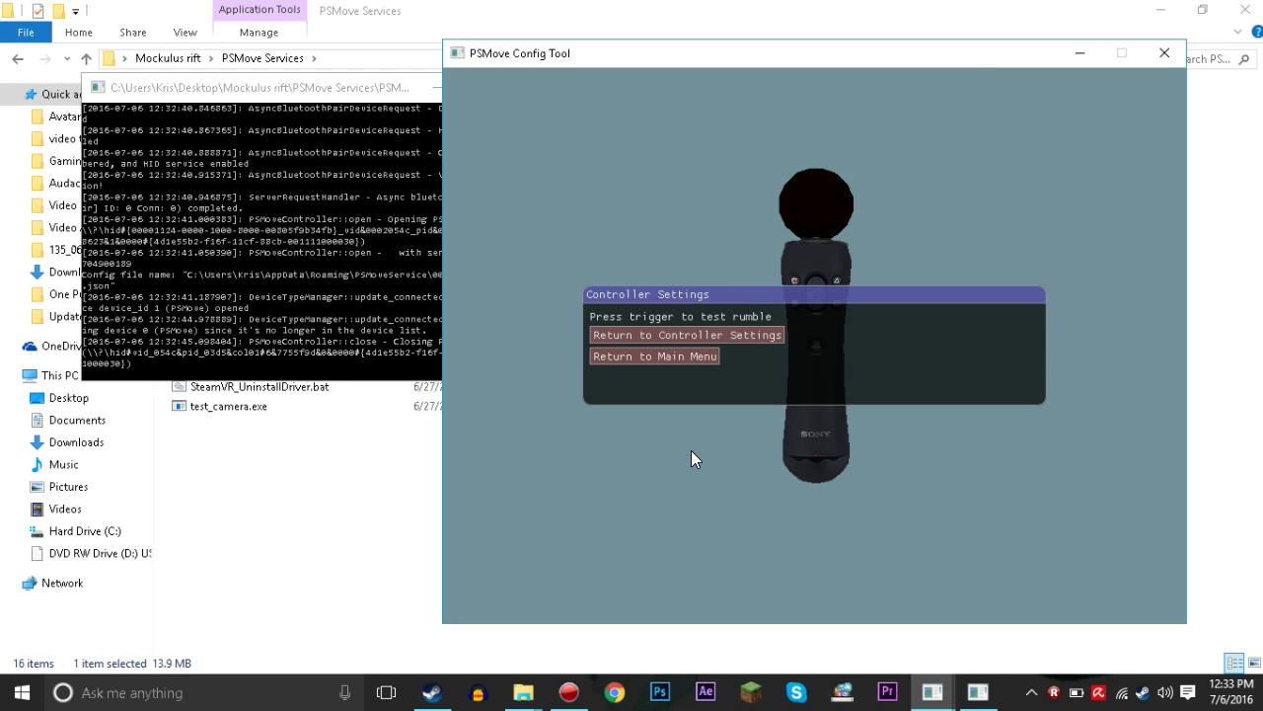
{"action": "left_click", "coordinate": [686, 337]}
{"action": "left_click", "coordinate": [744, 430]}
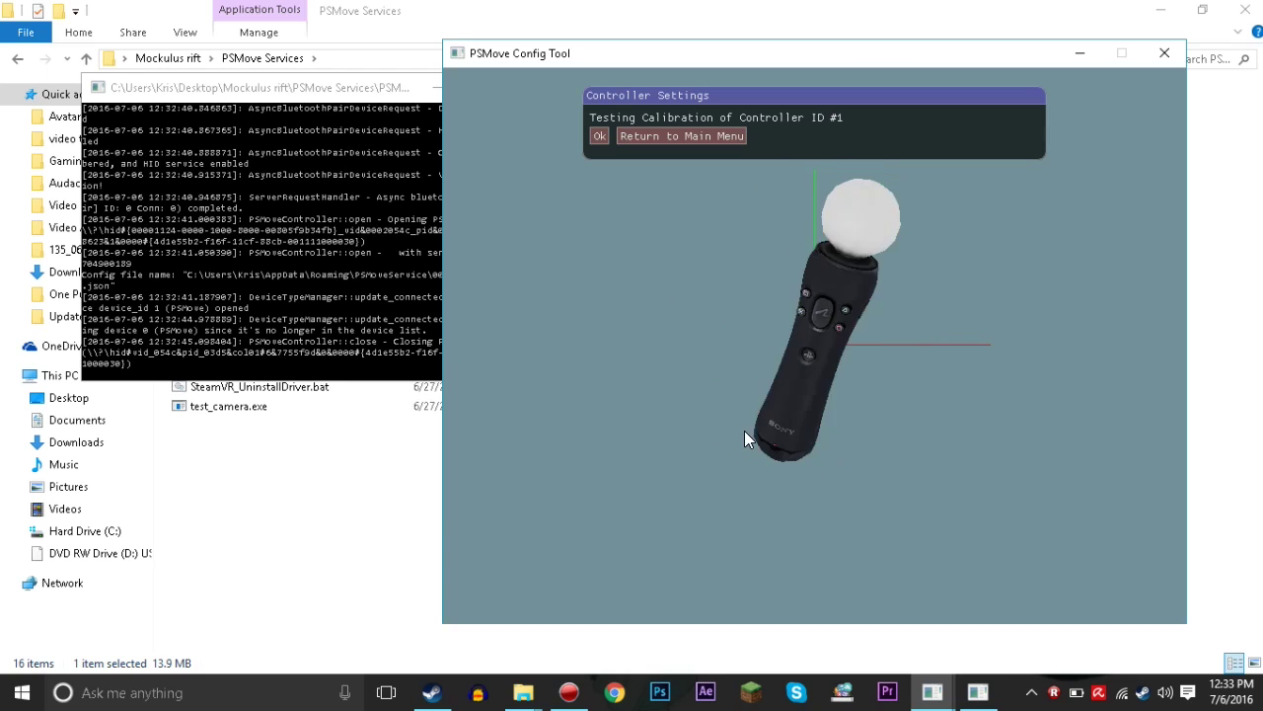
{"action": "left_click", "coordinate": [647, 138]}
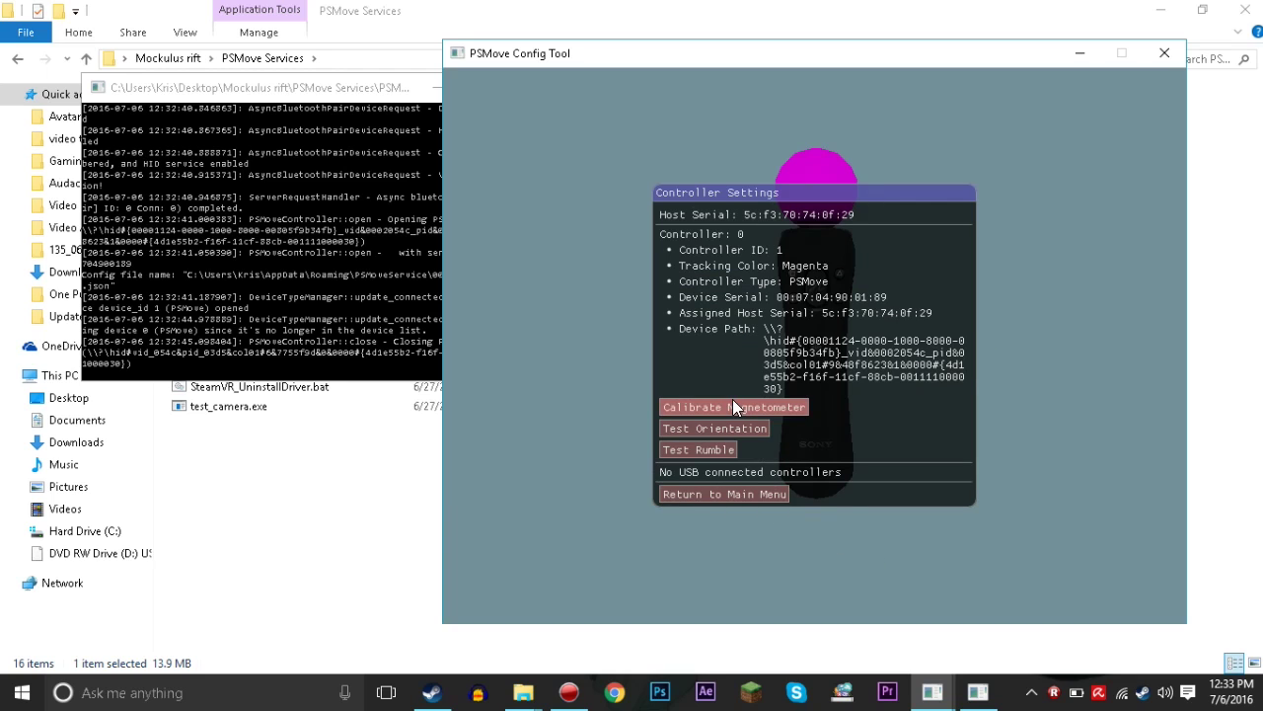
Calibrate the controller's magnetometer with Bounds Fitting and accept the measured extents
{"action": "left_click", "coordinate": [788, 412]}
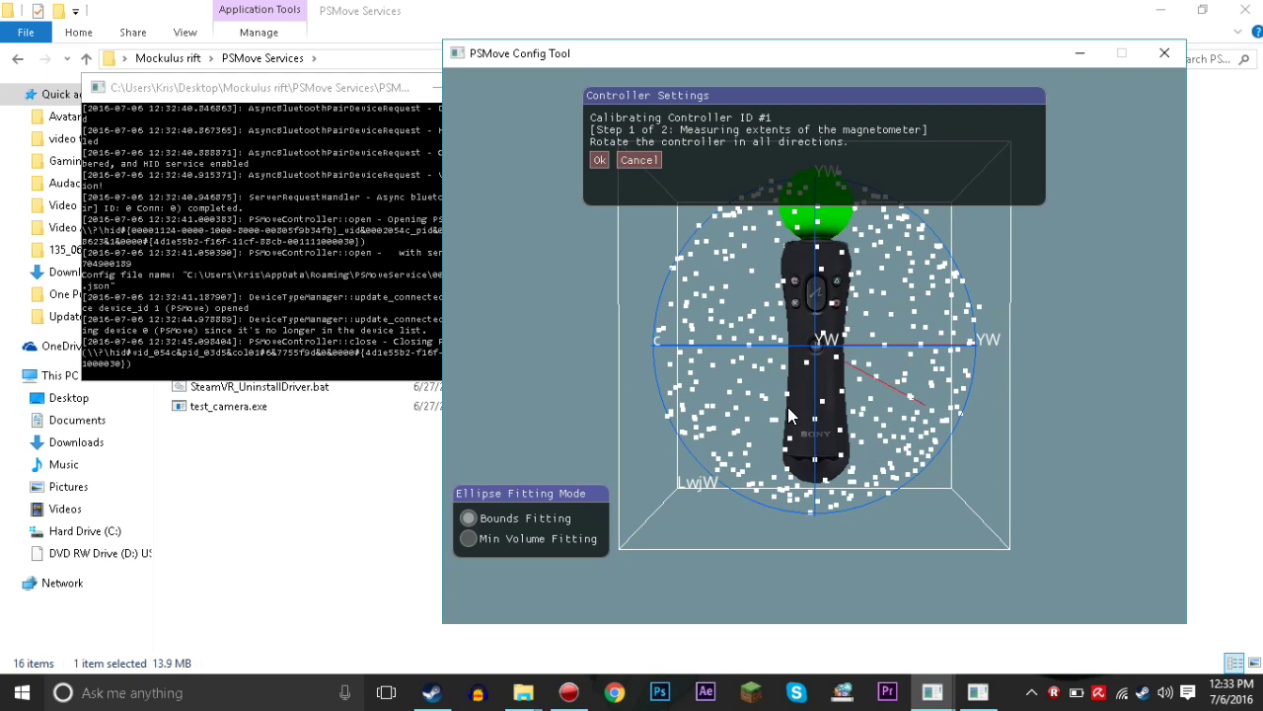
{"action": "left_click", "coordinate": [598, 160]}
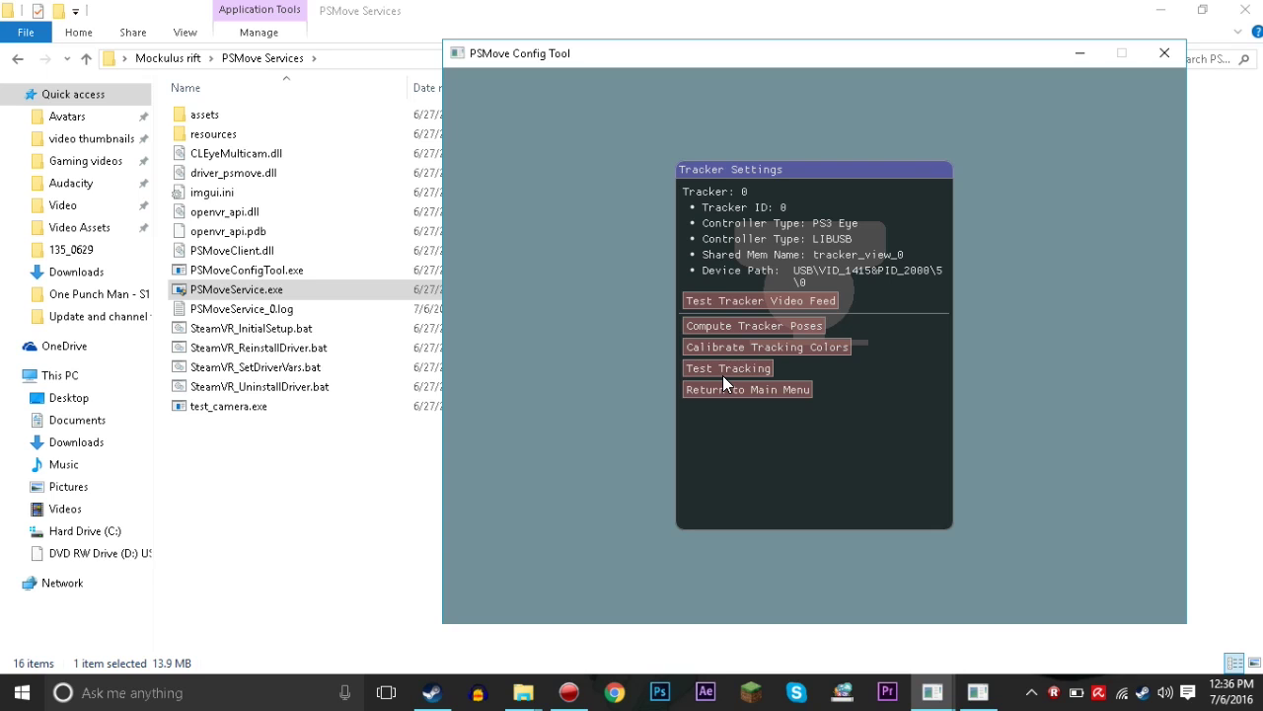
Test the tracker's video feed, and open the tracking color calibration with the video filter mode set to Masked
{"action": "left_click", "coordinate": [722, 302]}
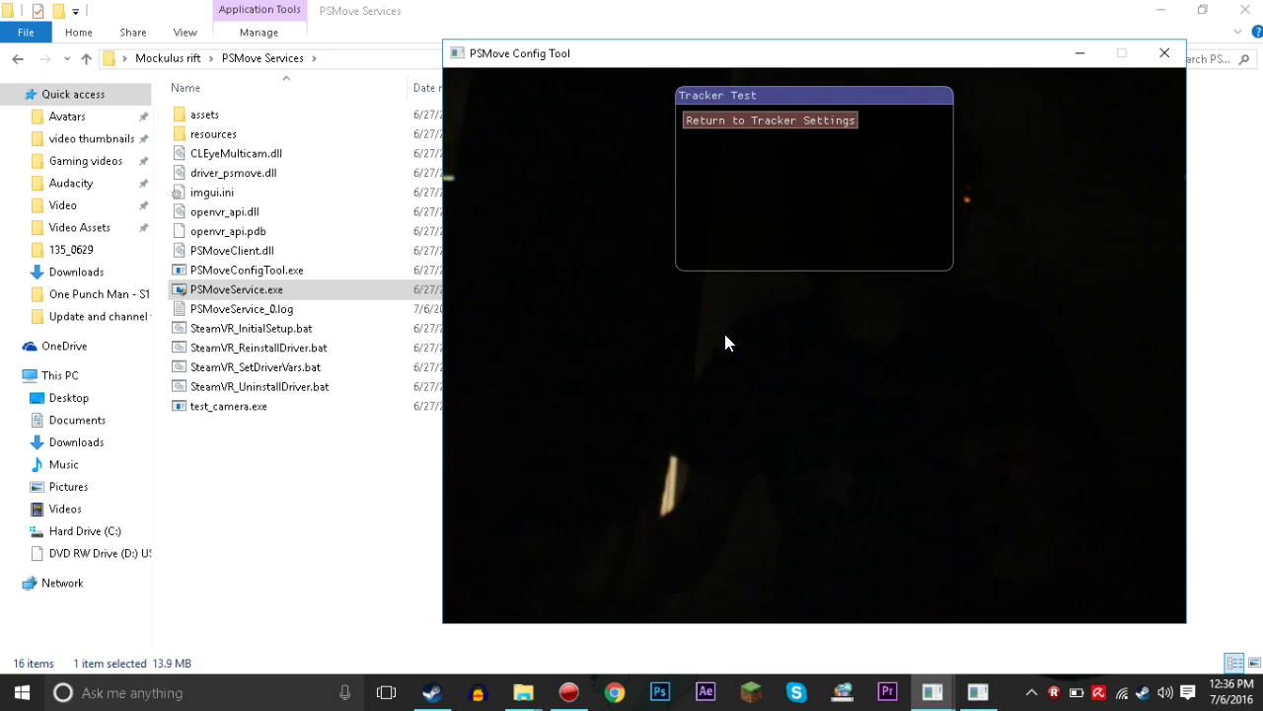
{"action": "left_click", "coordinate": [740, 119]}
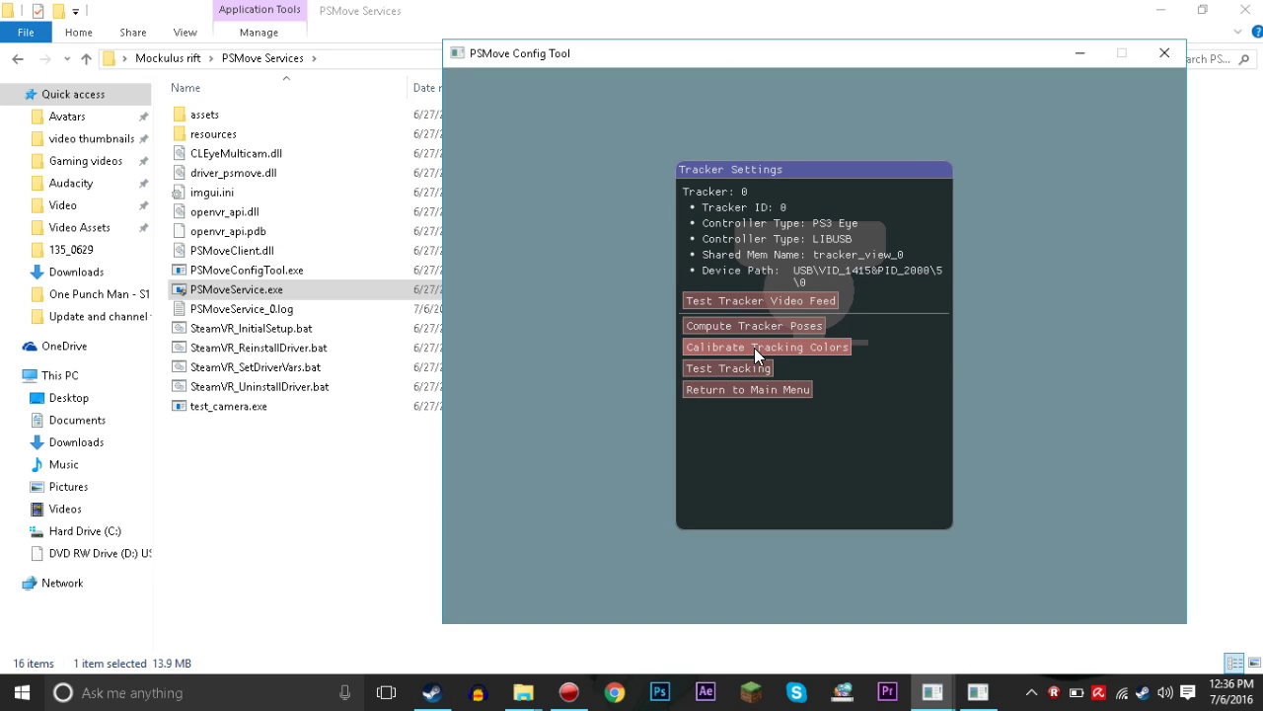
{"action": "left_click", "coordinate": [753, 348]}
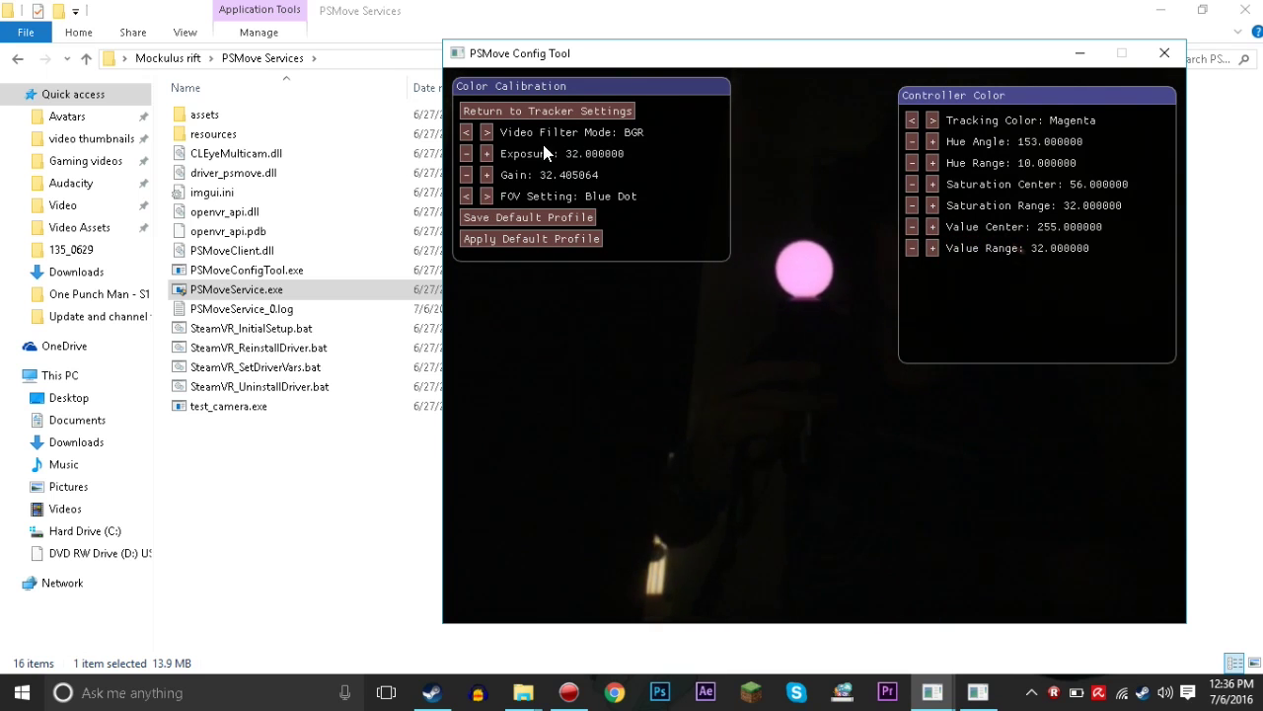
{"action": "left_click", "coordinate": [487, 133]}
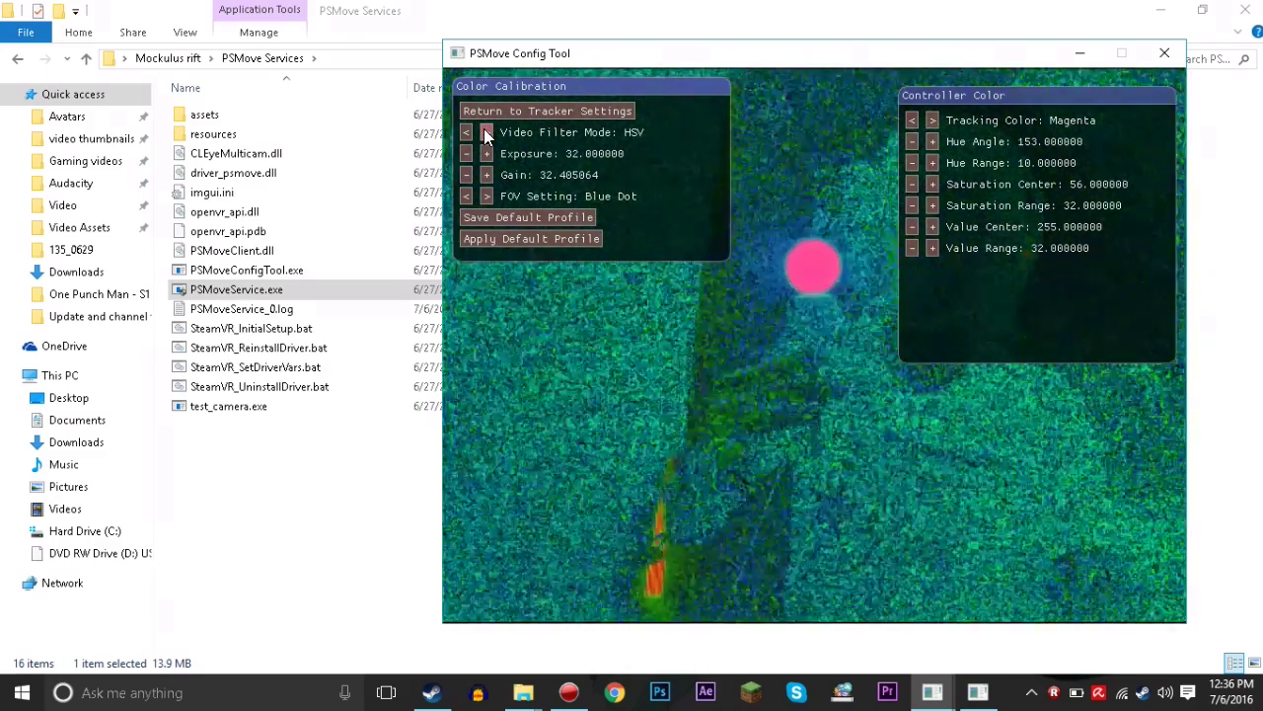
{"action": "left_click", "coordinate": [487, 132]}
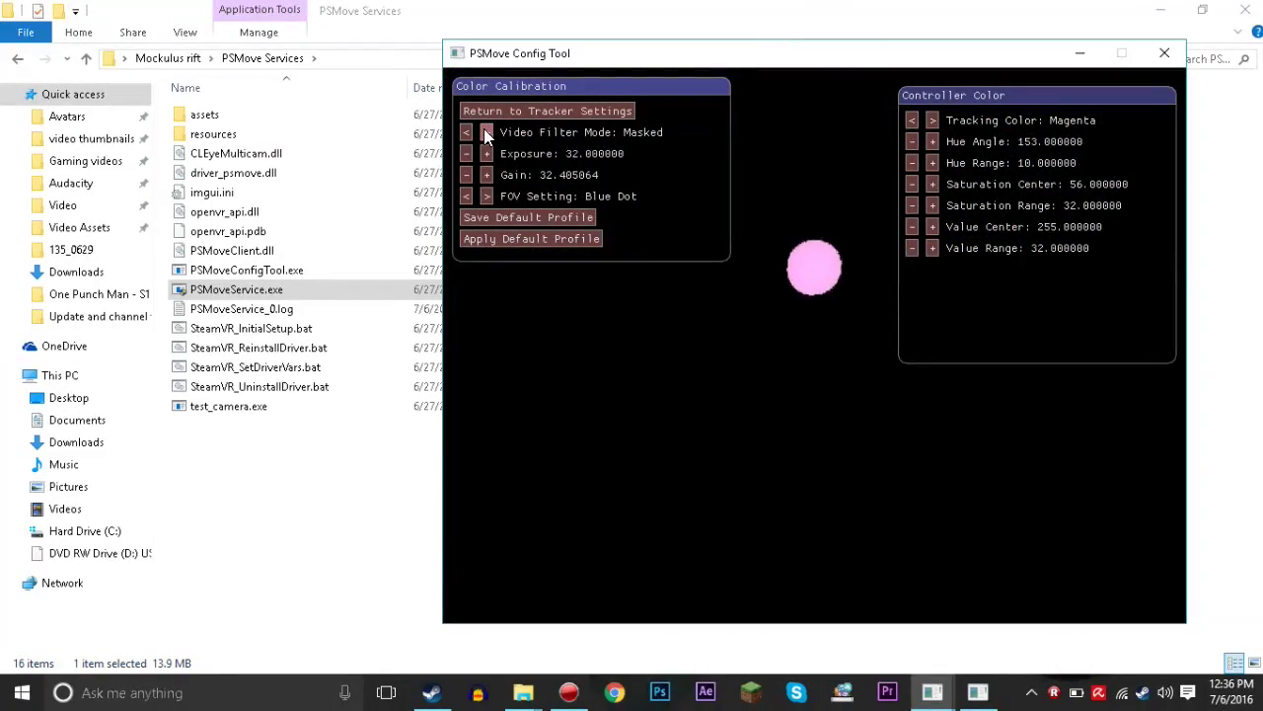
Resample the Magenta tracking color from the glowing bulb in BGR mode and set the video filter mode back to Masked
{"action": "left_click", "coordinate": [845, 203]}
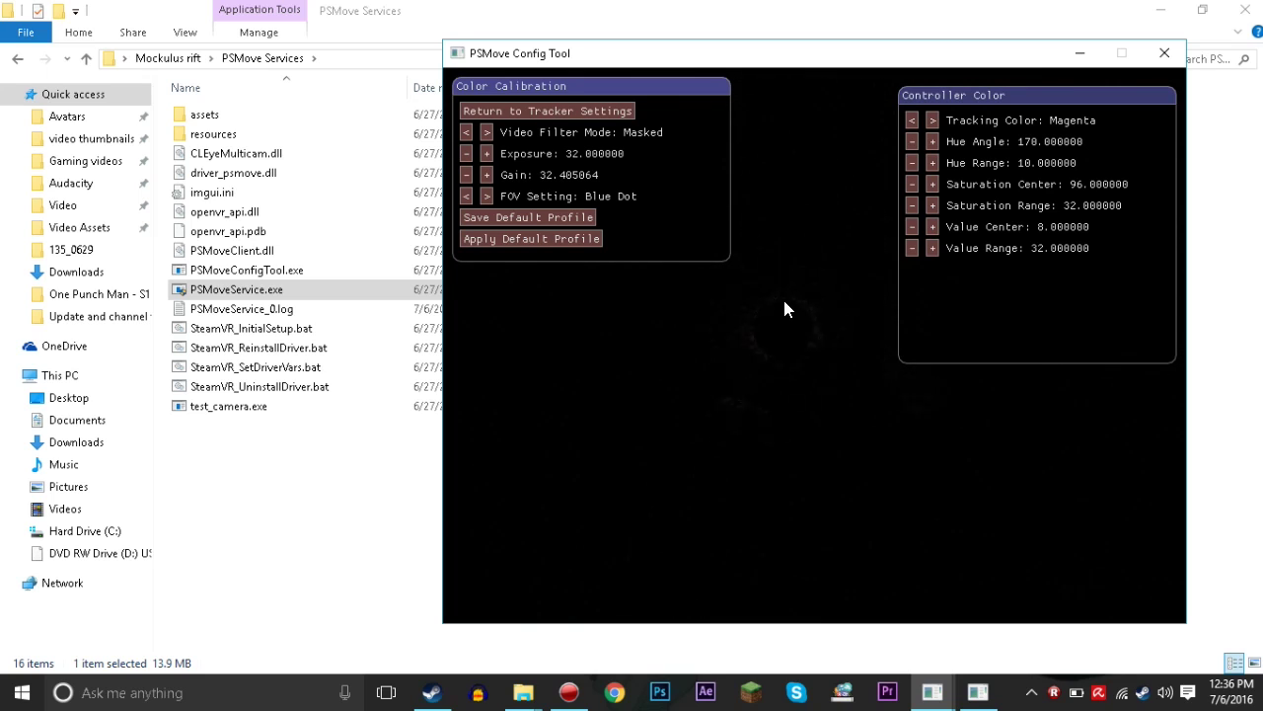
{"action": "left_click", "coordinate": [485, 132]}
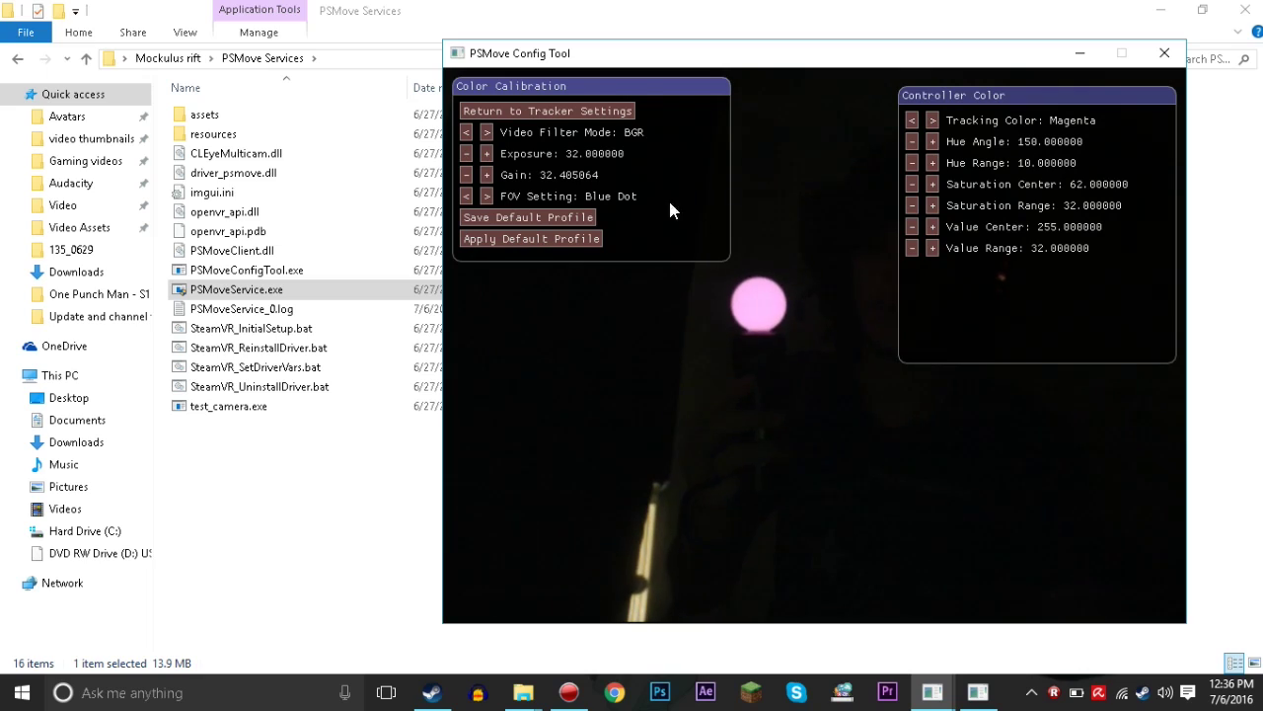
{"action": "left_click", "coordinate": [487, 132]}
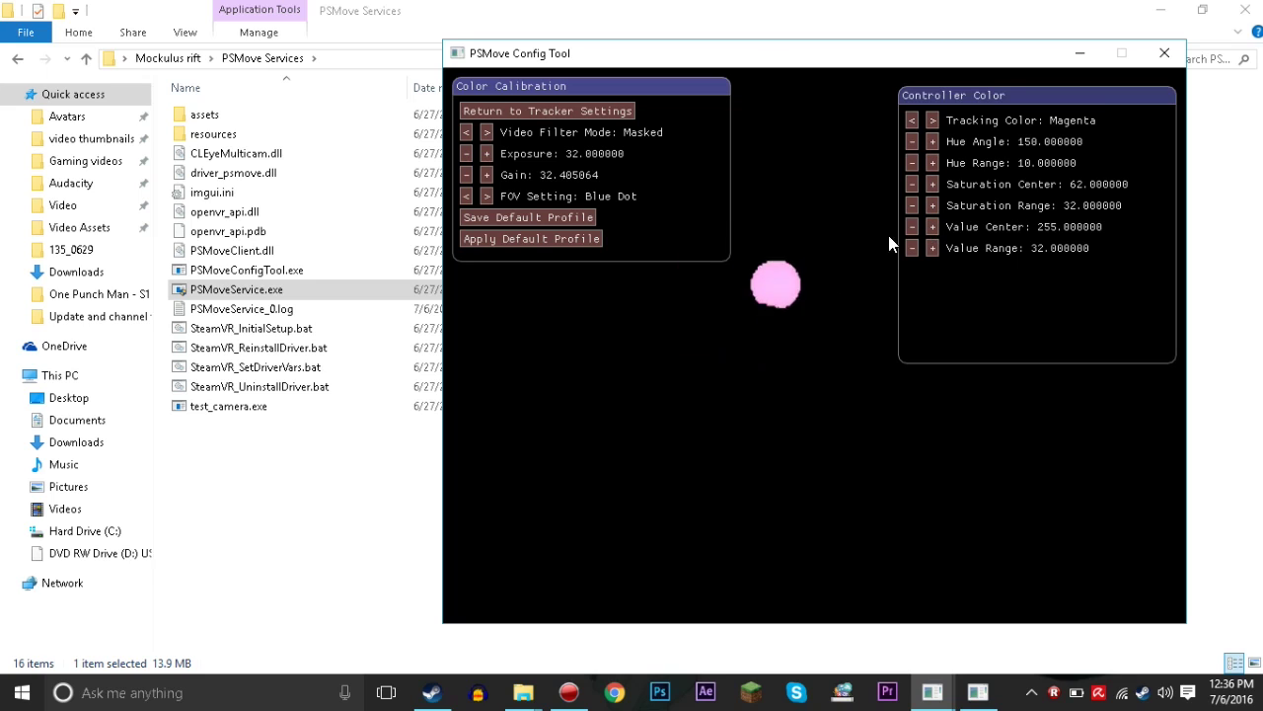
Switch the controller's tracking color to Yellow
{"action": "left_click", "coordinate": [931, 120]}
{"action": "left_click", "coordinate": [930, 119]}
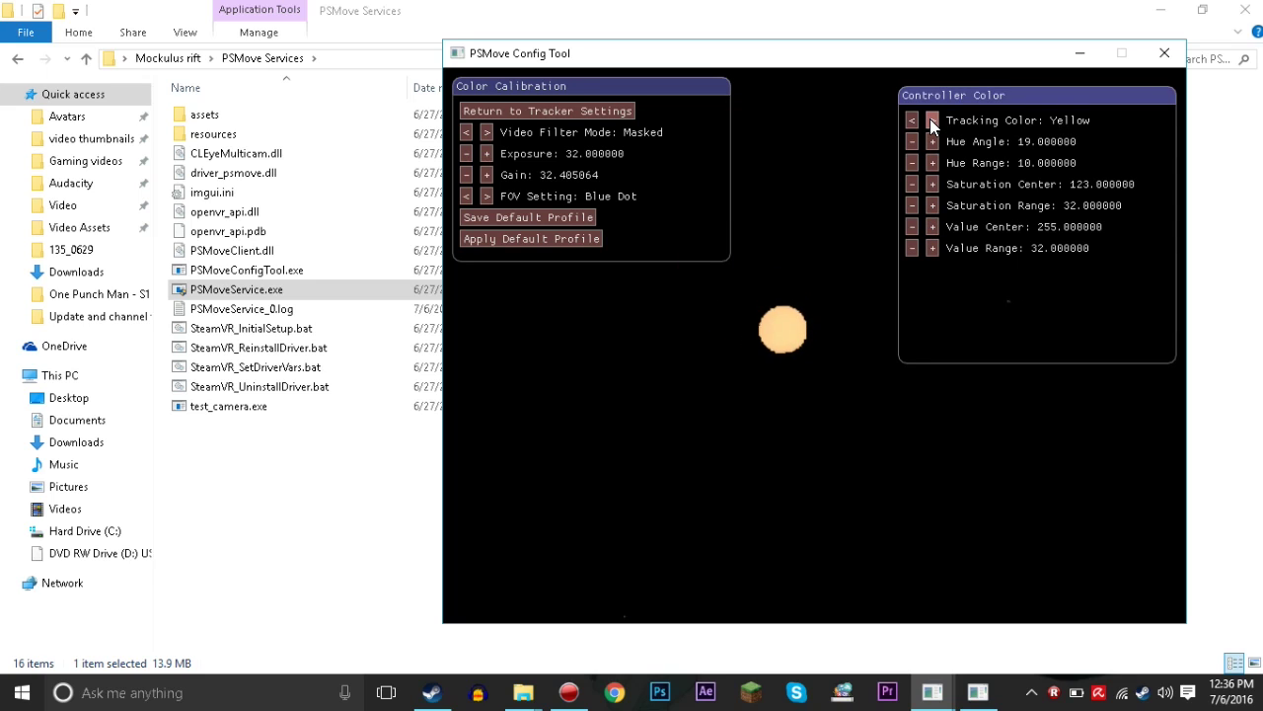
Switch the controller's tracking color to Red and resample it from the glowing bulb in the masked video
{"action": "left_click", "coordinate": [930, 118]}
{"action": "left_click", "coordinate": [929, 119]}
{"action": "left_click", "coordinate": [911, 121]}
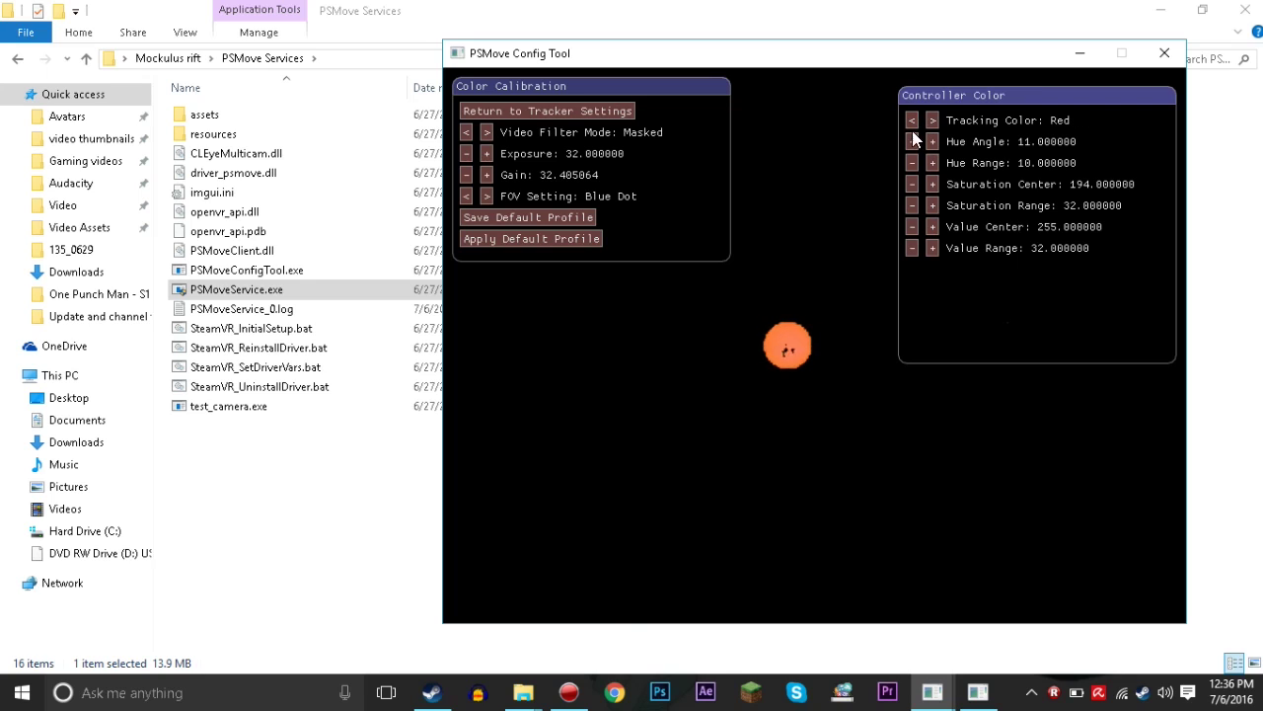
{"action": "left_click", "coordinate": [804, 290]}
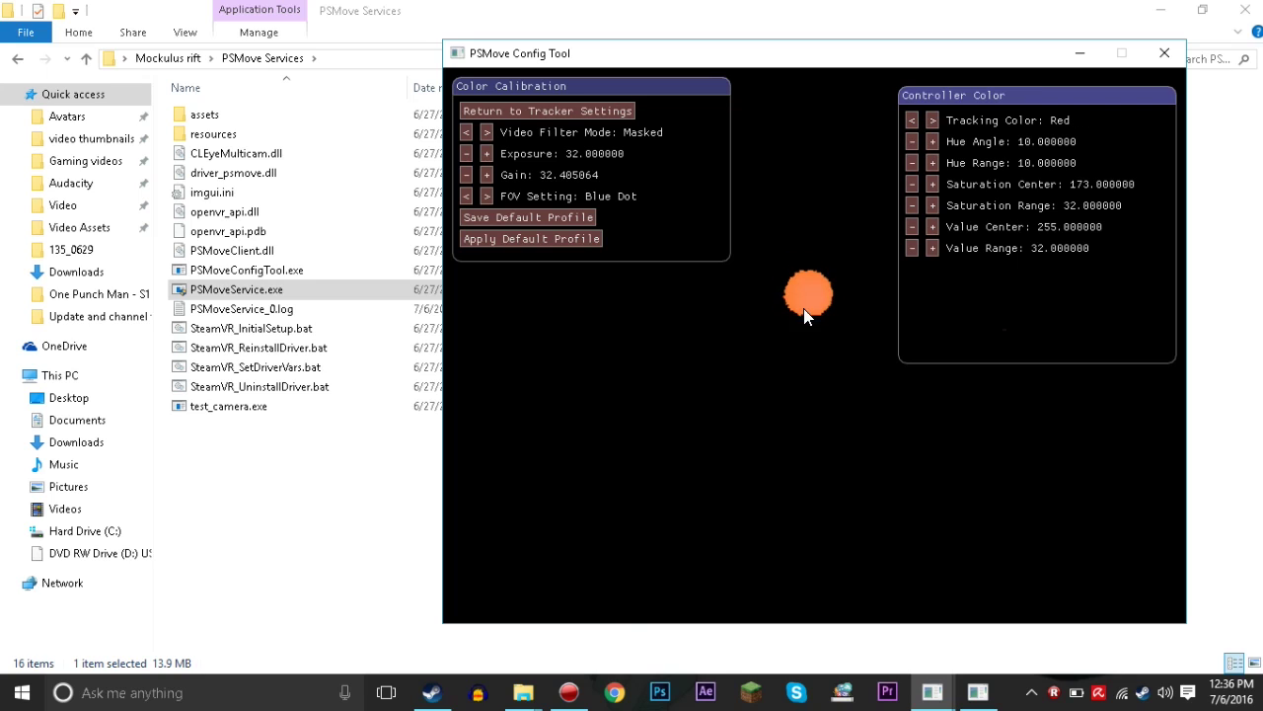
Check the Blue tracking color, switch the controller to Magenta and resample that color from the bulb
{"action": "left_click", "coordinate": [932, 120]}
{"action": "left_click", "coordinate": [931, 121]}
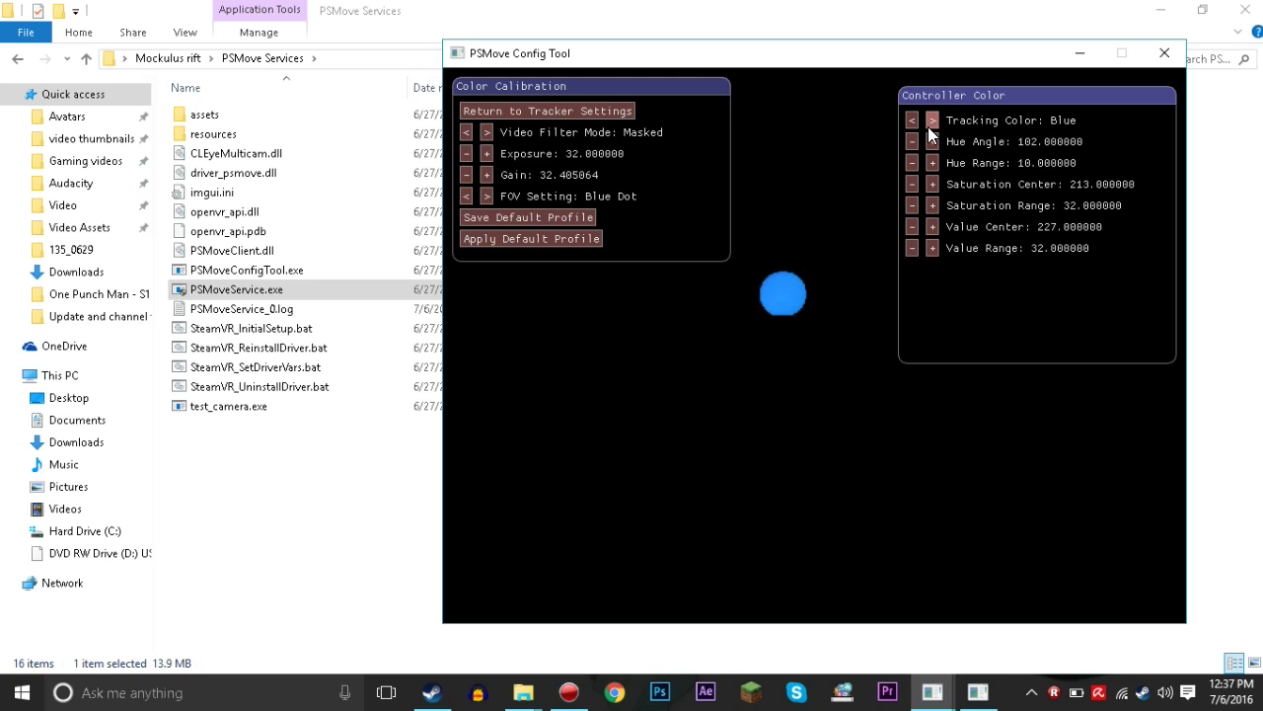
{"action": "left_click", "coordinate": [929, 121]}
{"action": "left_click", "coordinate": [930, 122]}
{"action": "left_click", "coordinate": [910, 122]}
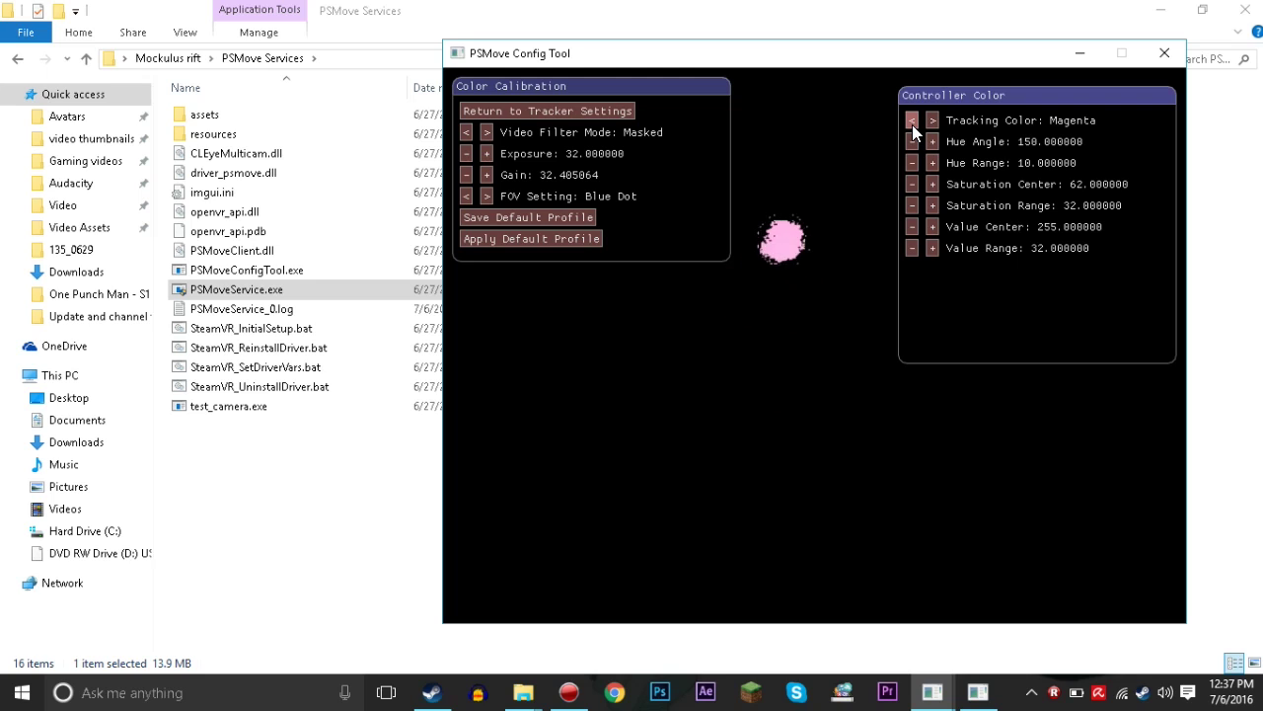
{"action": "left_click", "coordinate": [804, 256]}
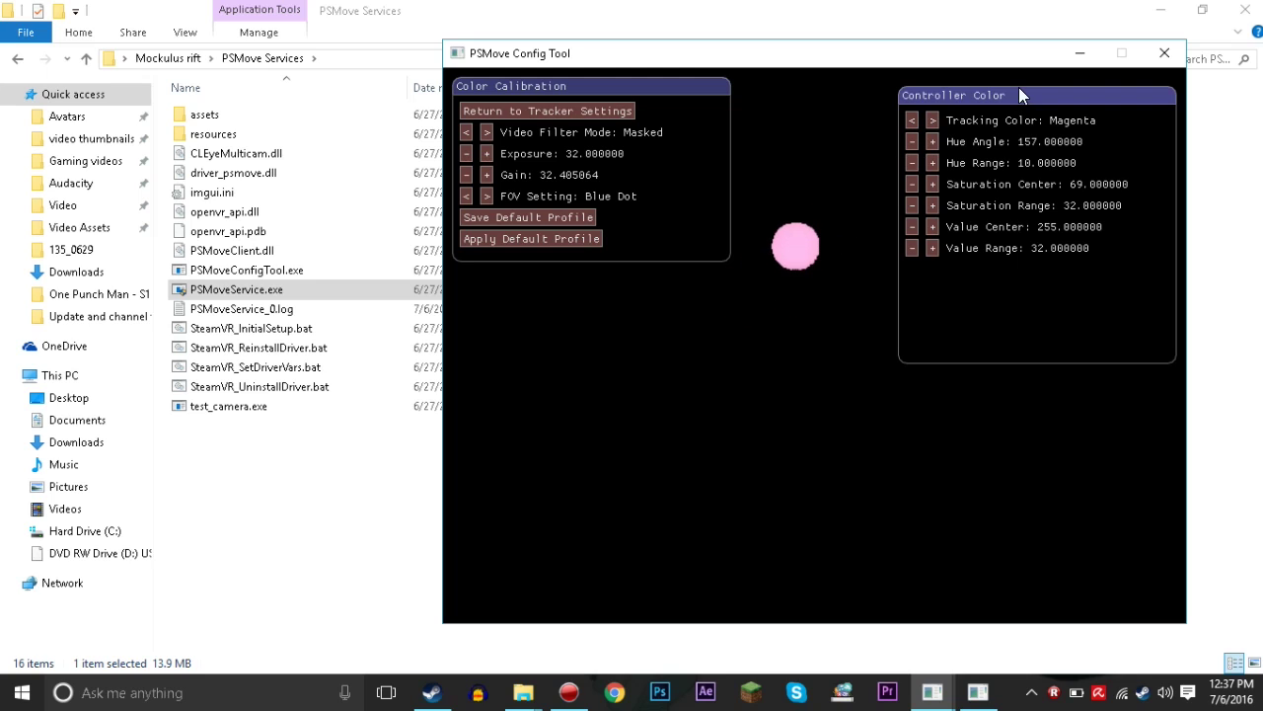
Switch the tracking color to Cyan, resample it from the bulb, and return to the tracker settings
{"action": "left_click", "coordinate": [932, 119]}
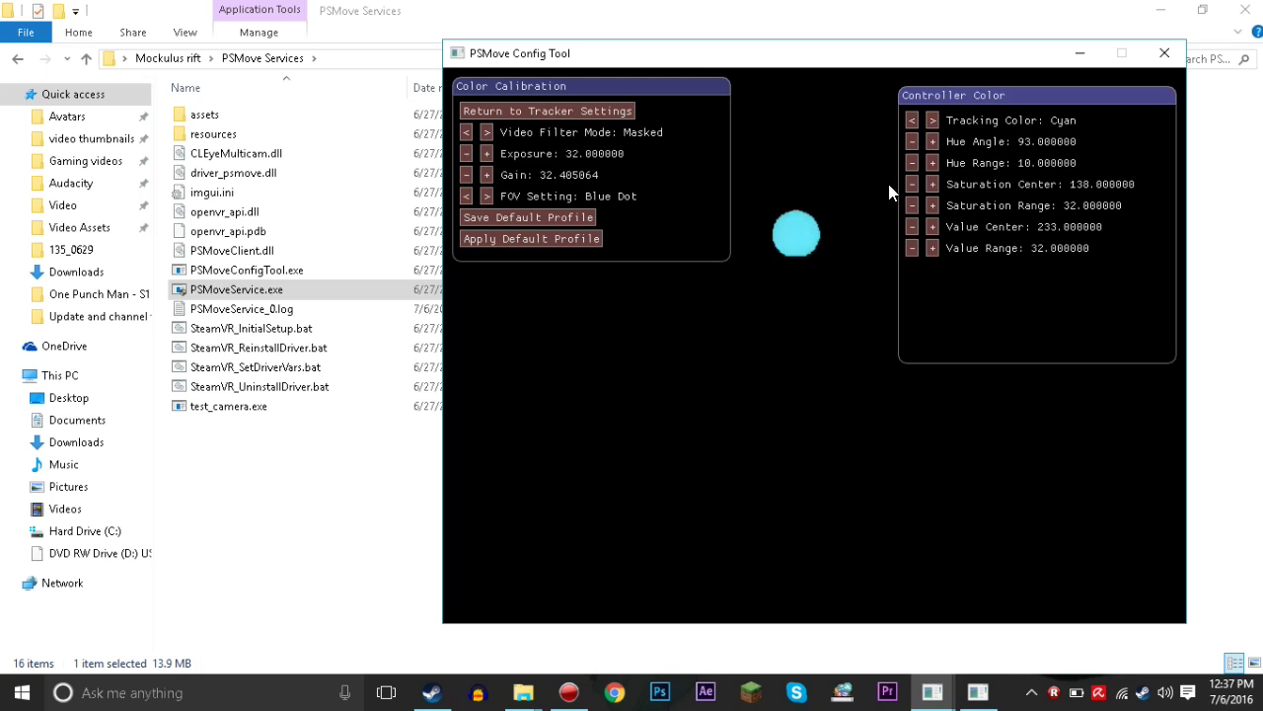
{"action": "left_click", "coordinate": [816, 229]}
{"action": "left_click", "coordinate": [812, 230]}
{"action": "left_click", "coordinate": [812, 237]}
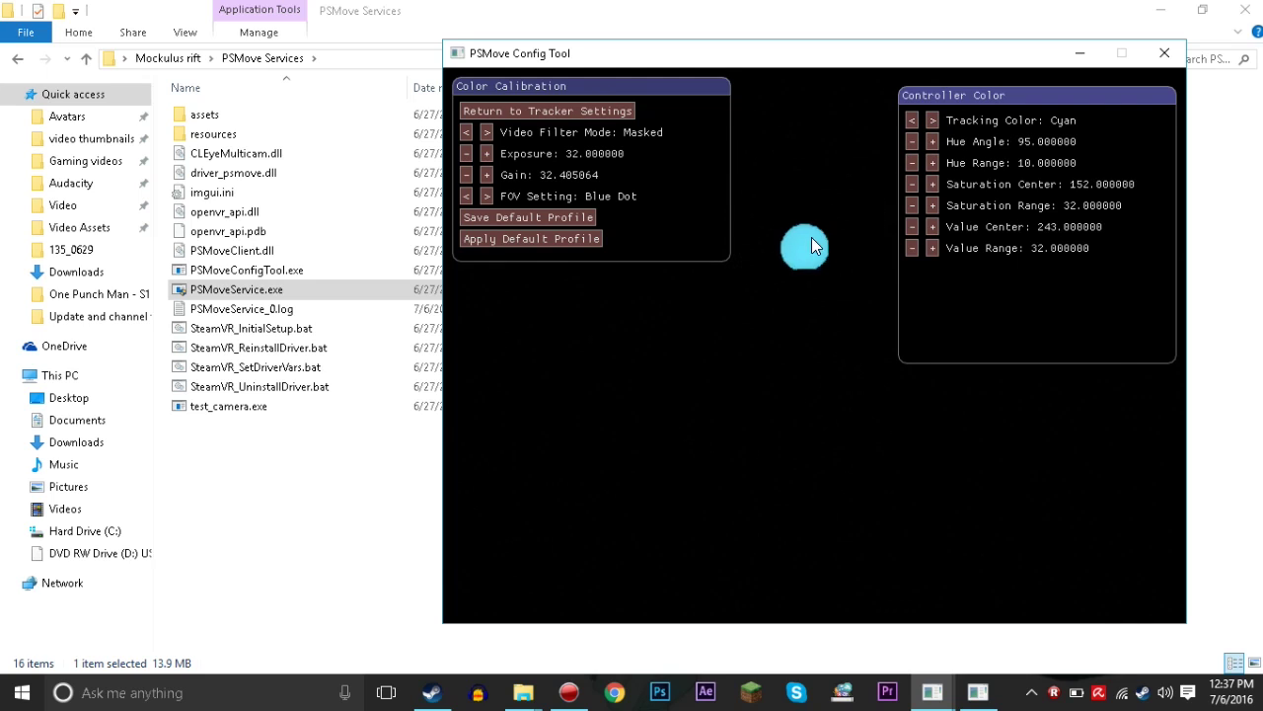
{"action": "left_click", "coordinate": [808, 244]}
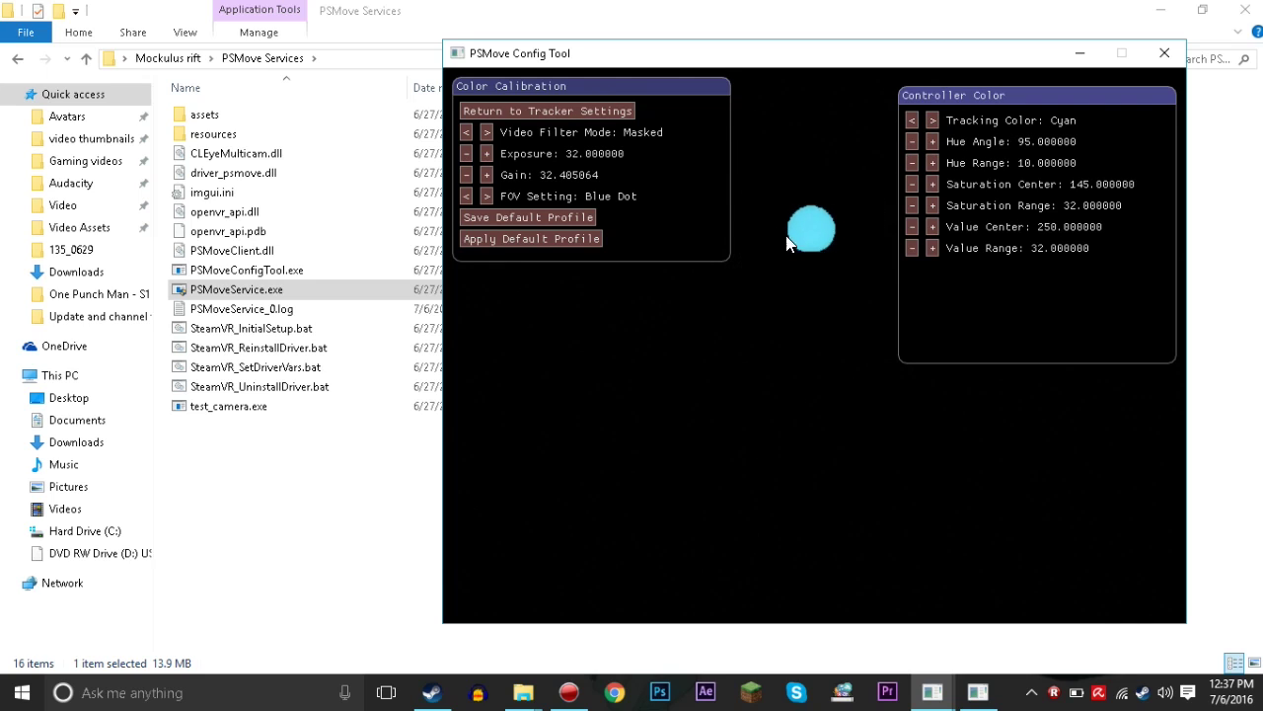
{"action": "left_click", "coordinate": [583, 112]}
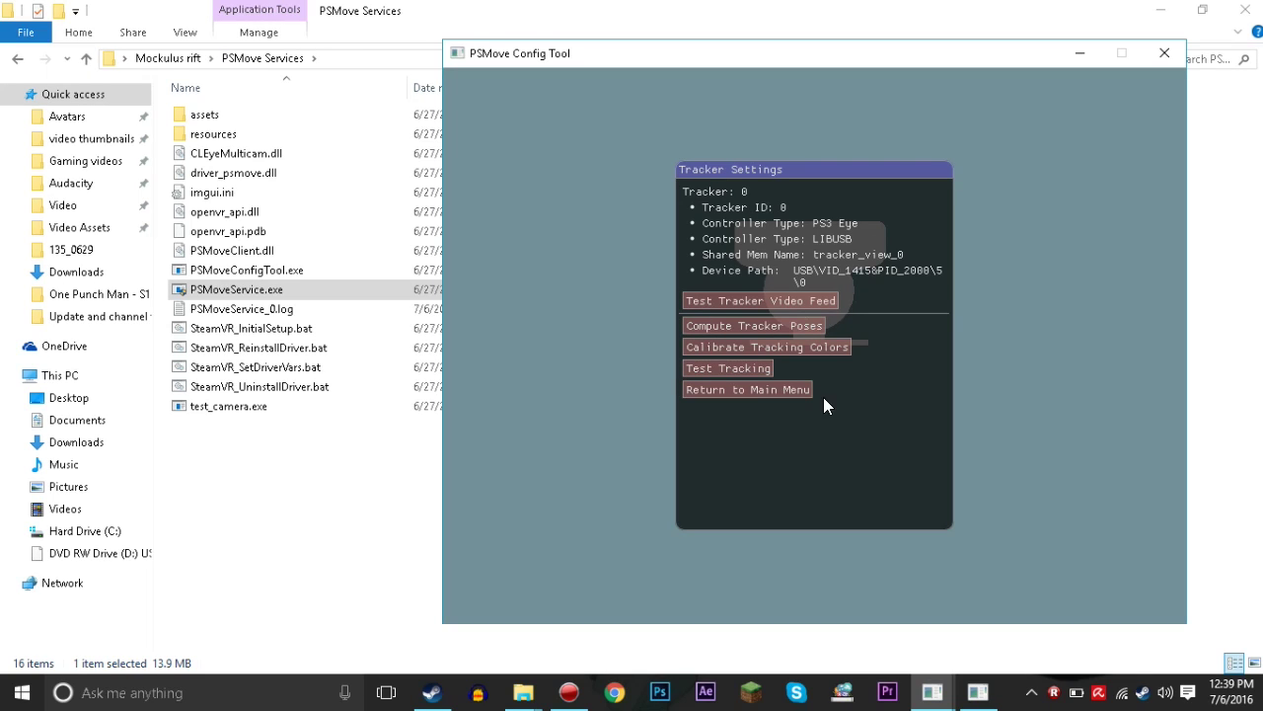
Compute the tracker poses, approving the camera's view of the tracking origin and using the calibration mat method
{"action": "left_click", "coordinate": [762, 325]}
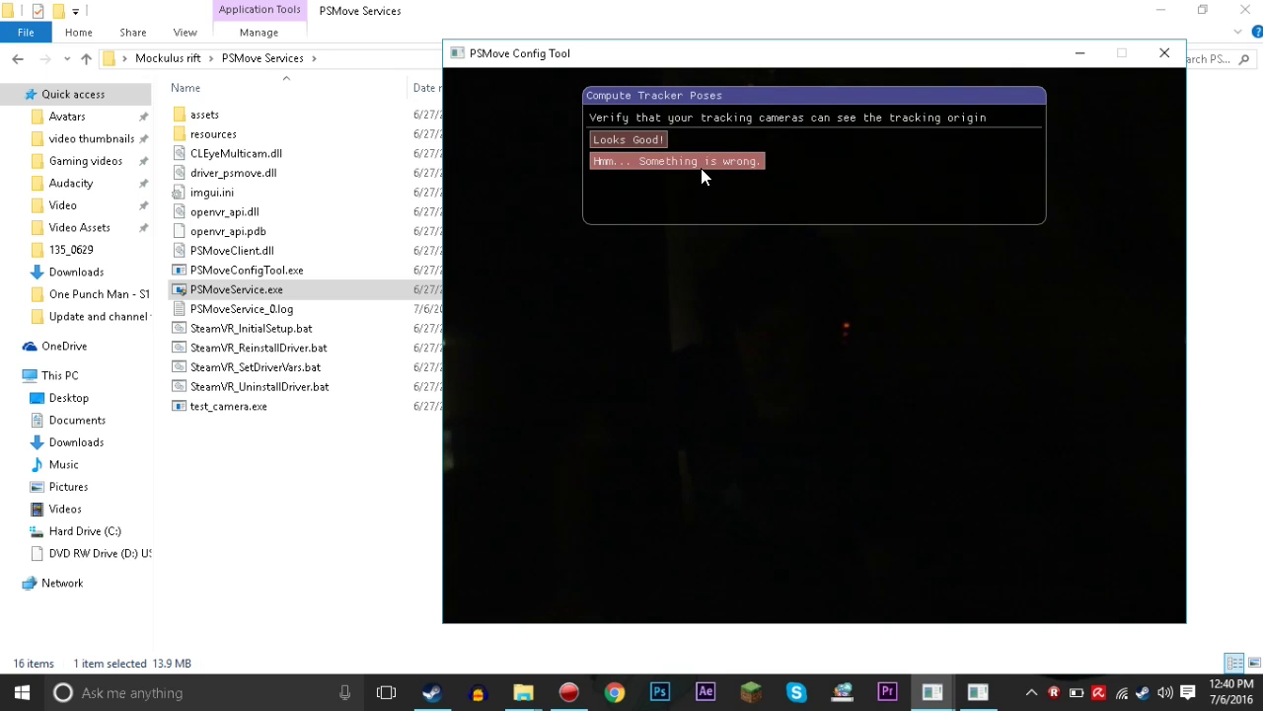
{"action": "left_click", "coordinate": [651, 141]}
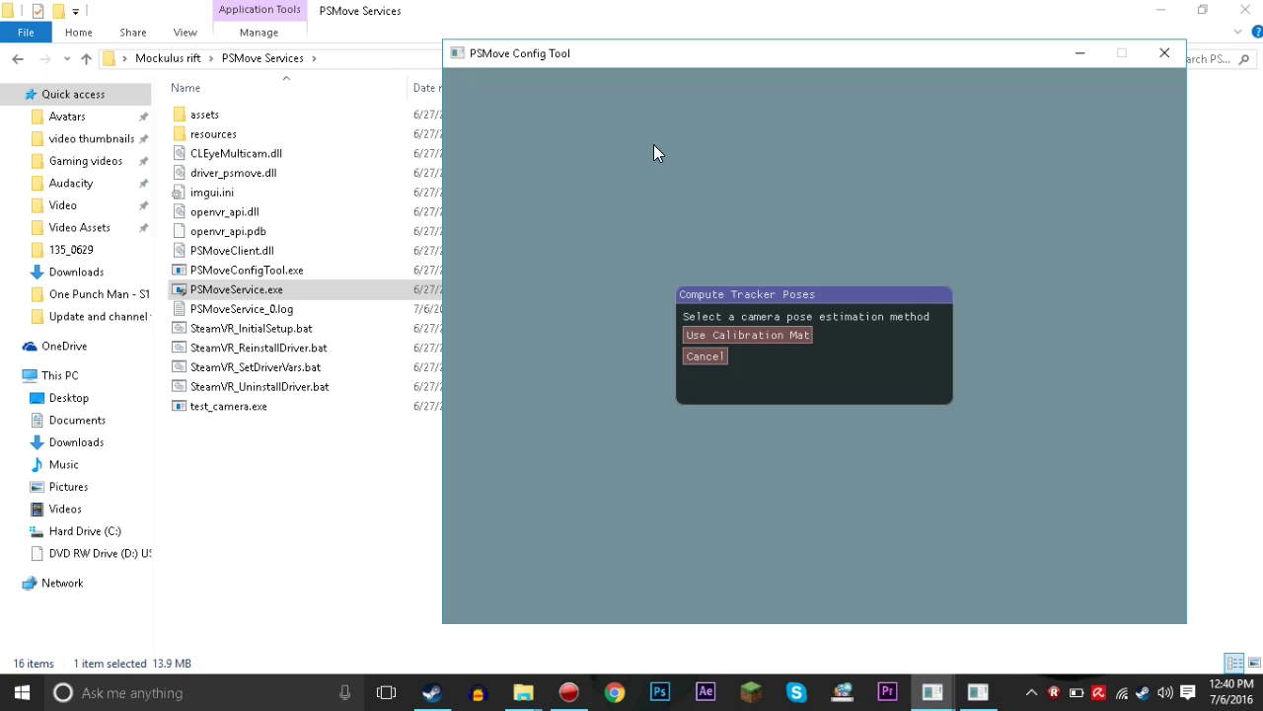
{"action": "left_click", "coordinate": [736, 336]}
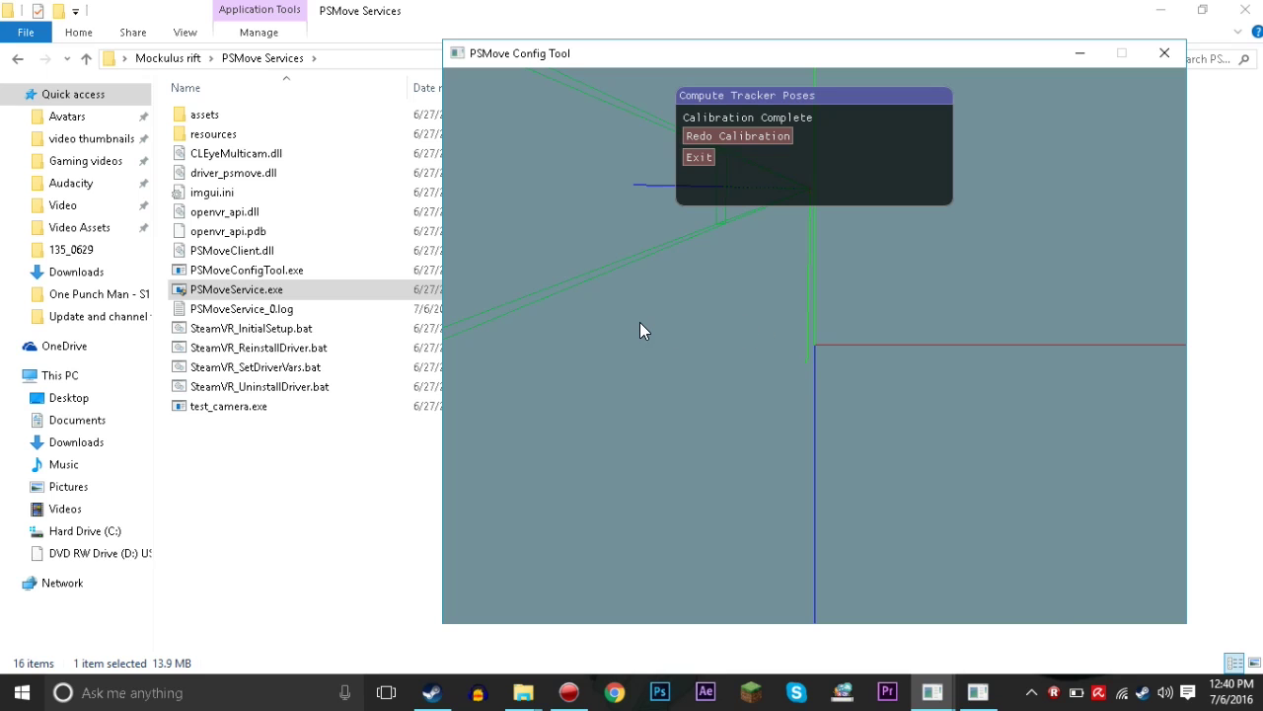
Inspect the calibrated tracker and controller positions from several angles in the 3D view, and exit the pose calibration
{"action": "left_click_drag", "start_coordinate": [640, 330], "coordinate": [884, 388]}
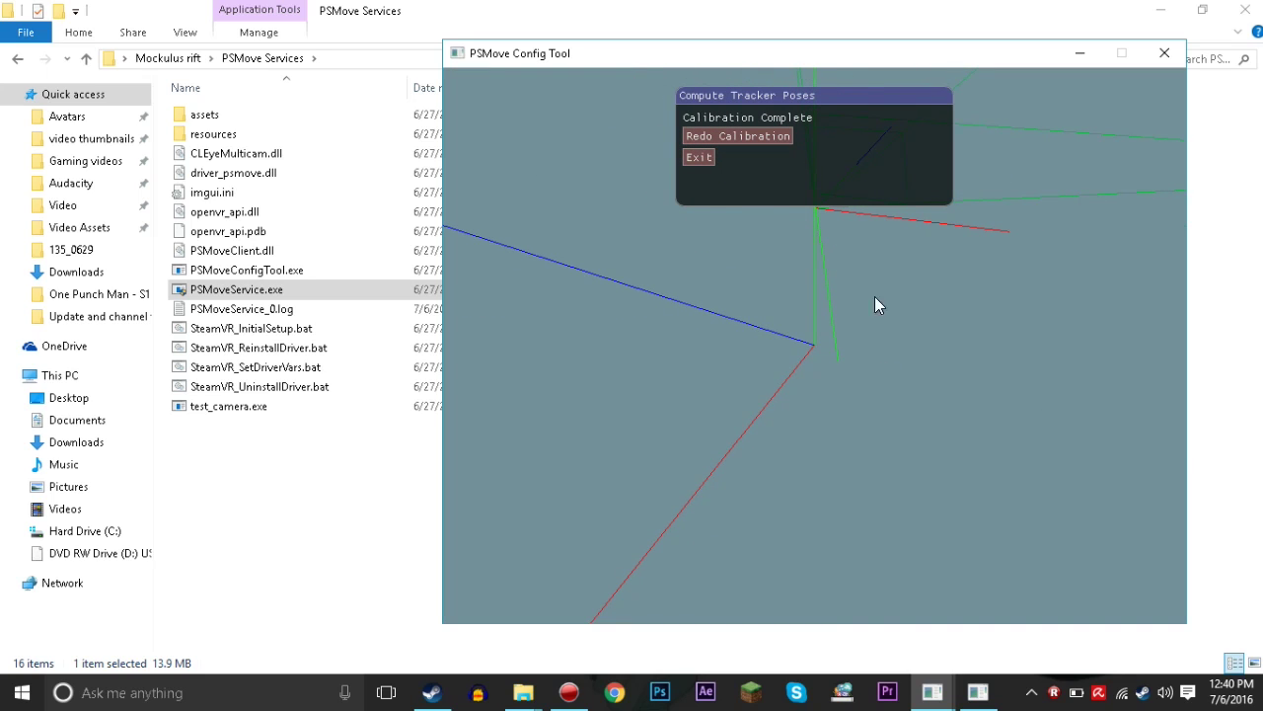
{"action": "left_click_drag", "start_coordinate": [847, 344], "coordinate": [883, 247]}
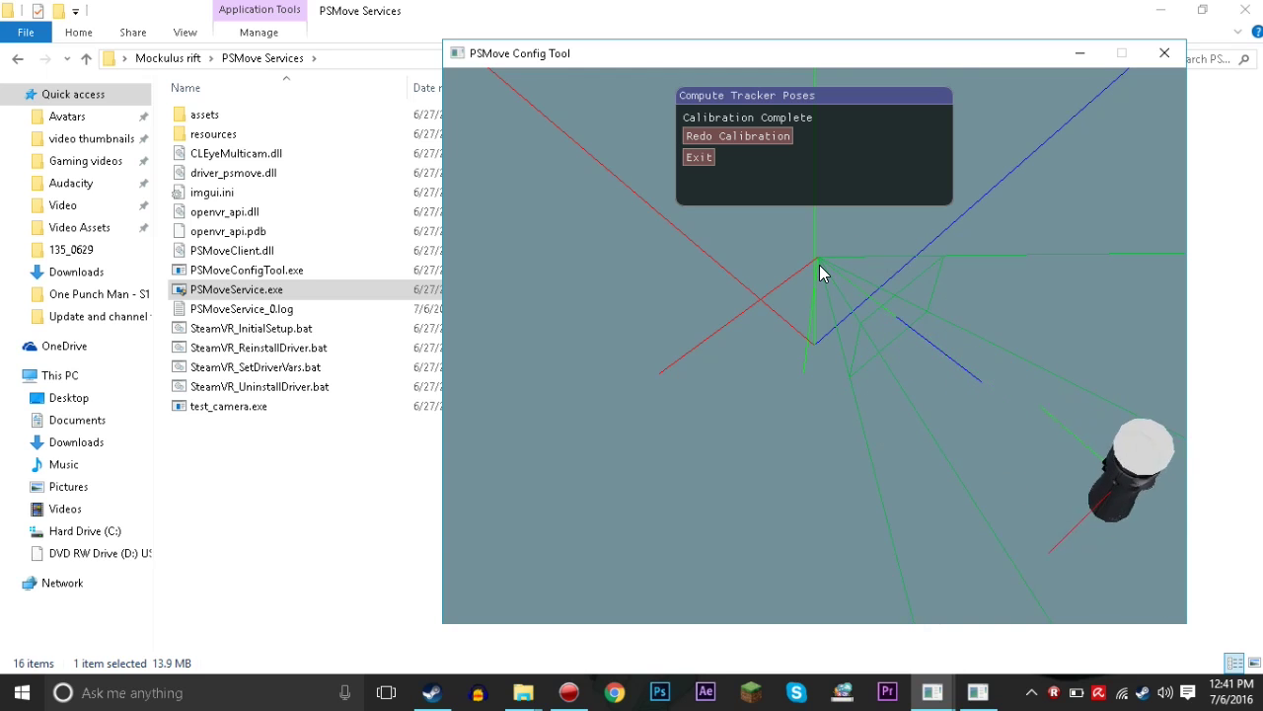
{"action": "left_click_drag", "start_coordinate": [820, 265], "coordinate": [1077, 178]}
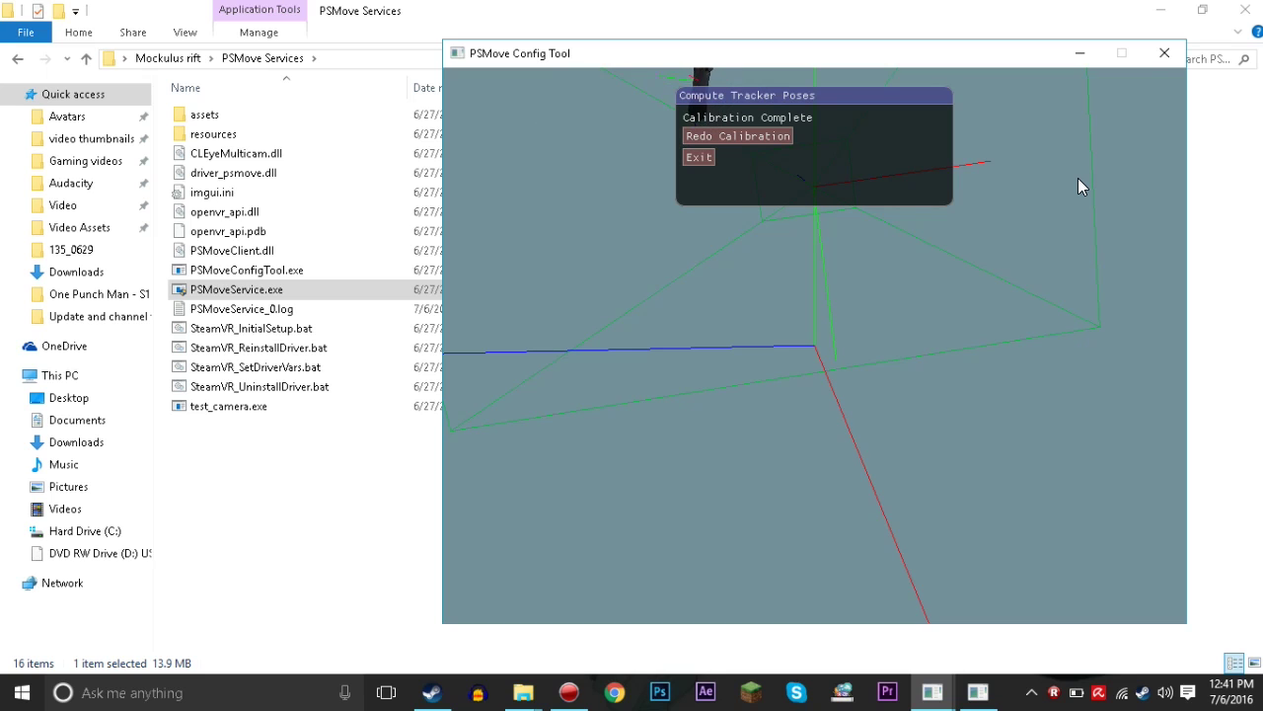
{"action": "left_click_drag", "start_coordinate": [1078, 178], "coordinate": [783, 172]}
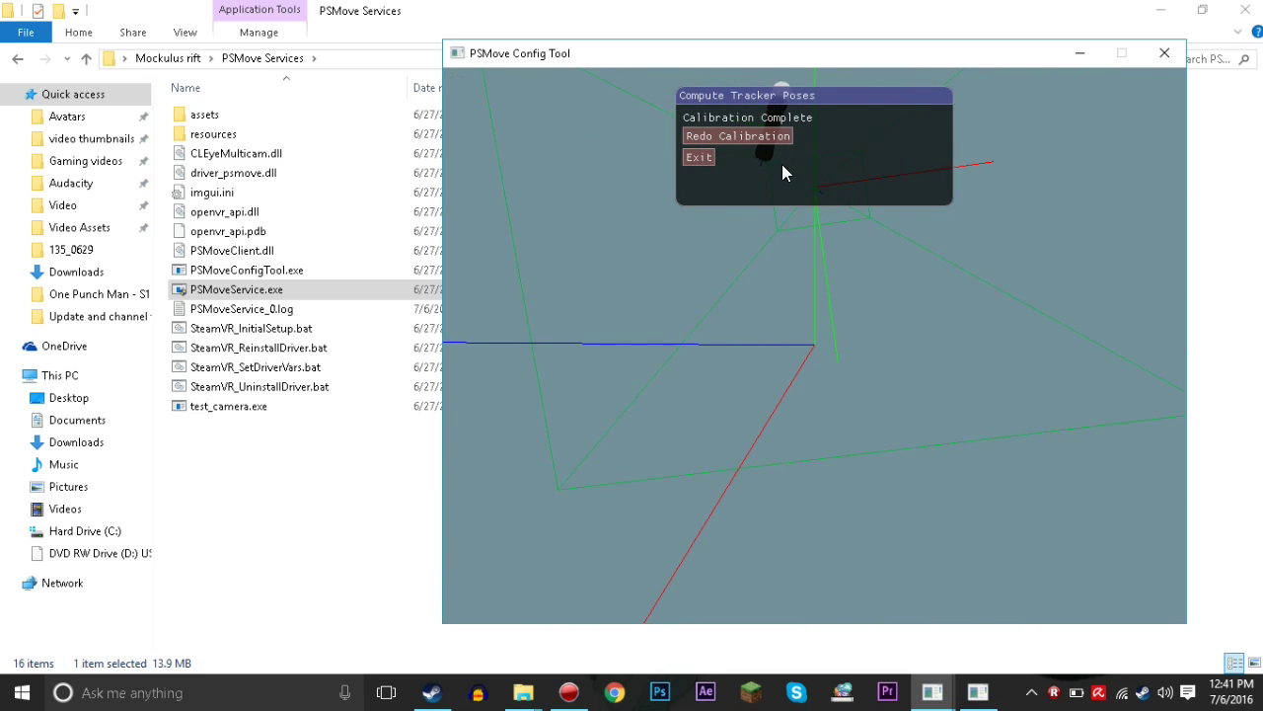
{"action": "left_click", "coordinate": [691, 158]}
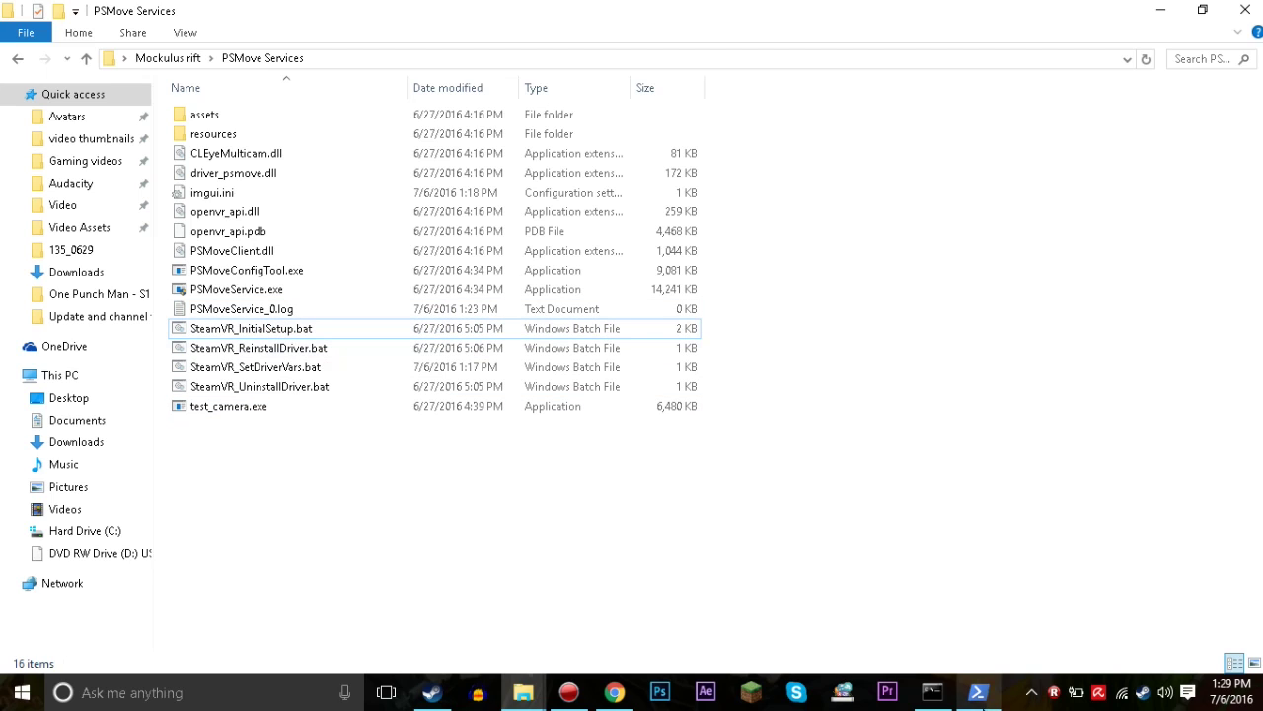
Choose the Steam folder as the Steam root folder for the SteamVR initial setup
{"action": "left_click", "coordinate": [977, 692]}
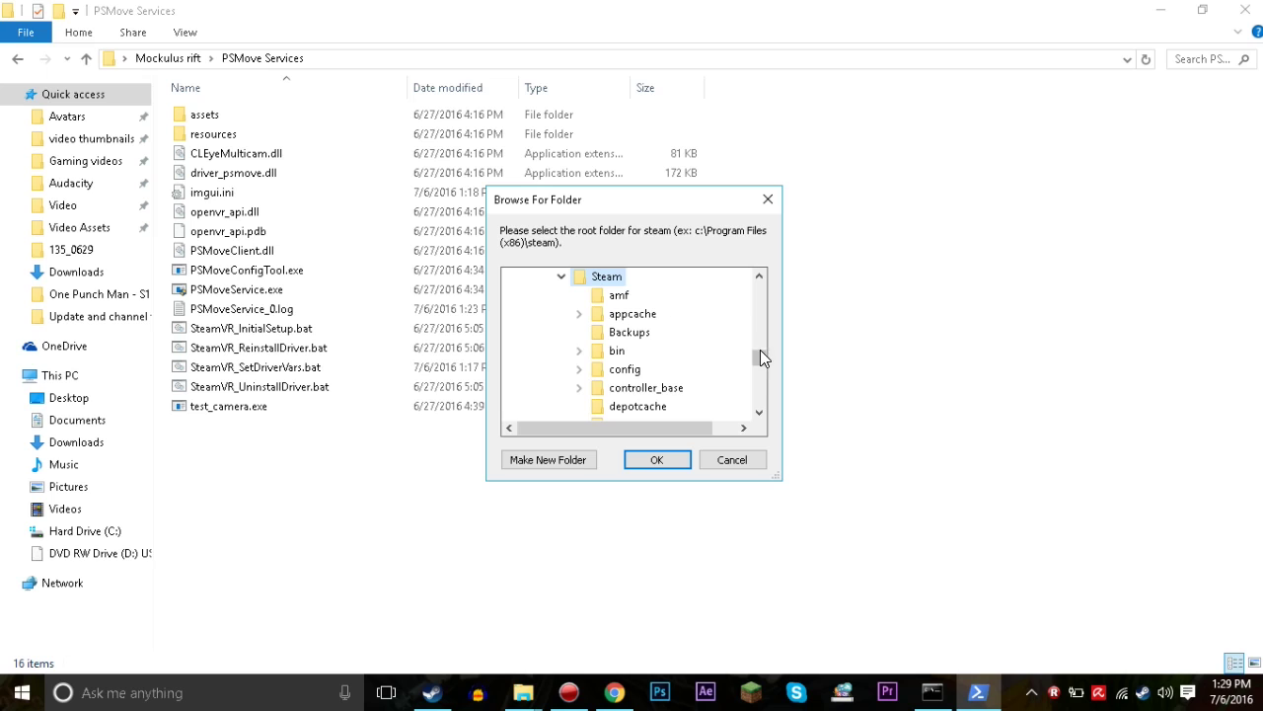
{"action": "mouse_move", "coordinate": [758, 358]}
{"action": "left_mouse_down"}
{"action": "mouse_move", "coordinate": [756, 292]}
{"action": "mouse_move", "coordinate": [756, 369]}
{"action": "mouse_move", "coordinate": [756, 355]}
{"action": "left_mouse_up"}
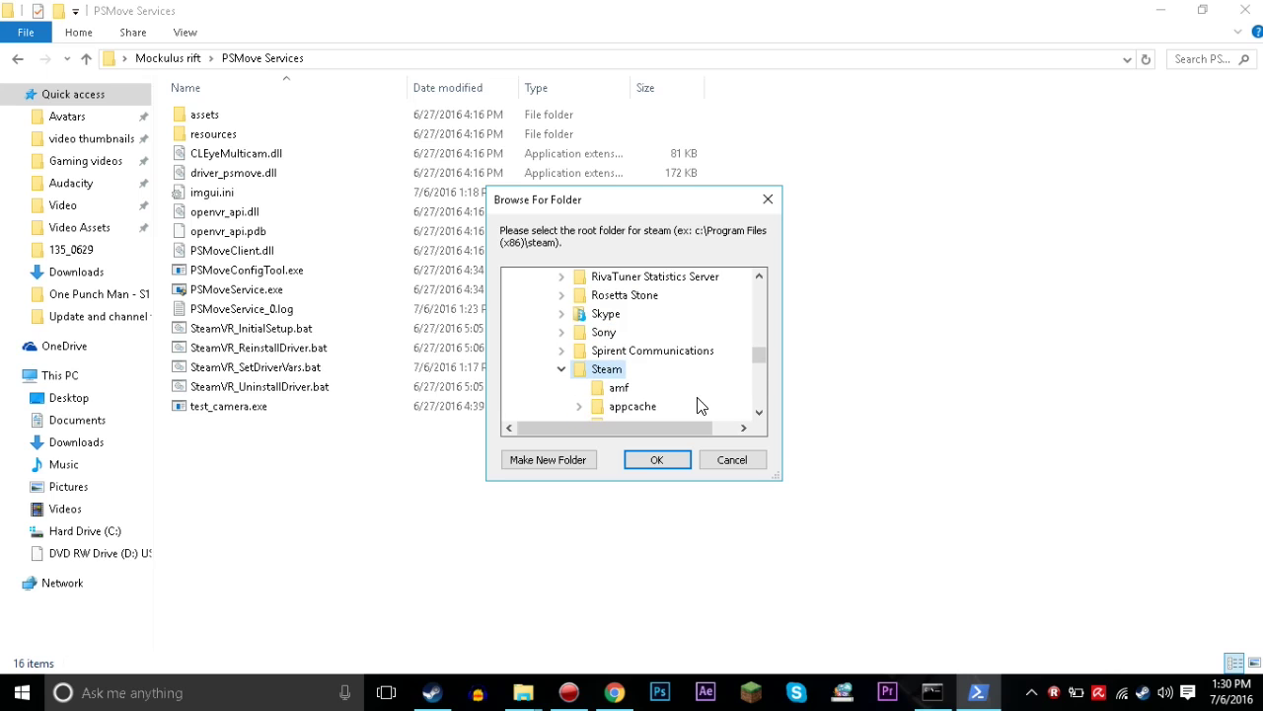
{"action": "left_click", "coordinate": [677, 460]}
Dismiss the finished initial setup console and run SteamVR_ReinstallDriver.bat through to completion
{"action": "left_click", "coordinate": [931, 690]}
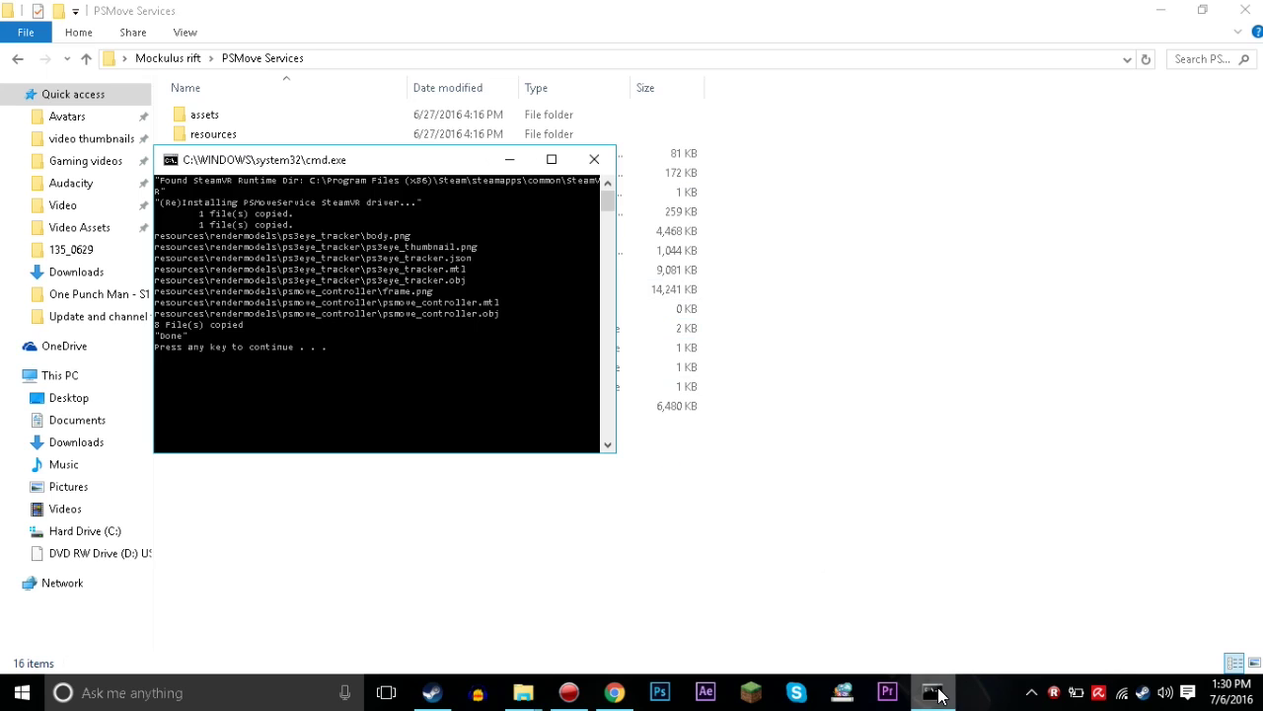
{"action": "key", "text": "Return"}
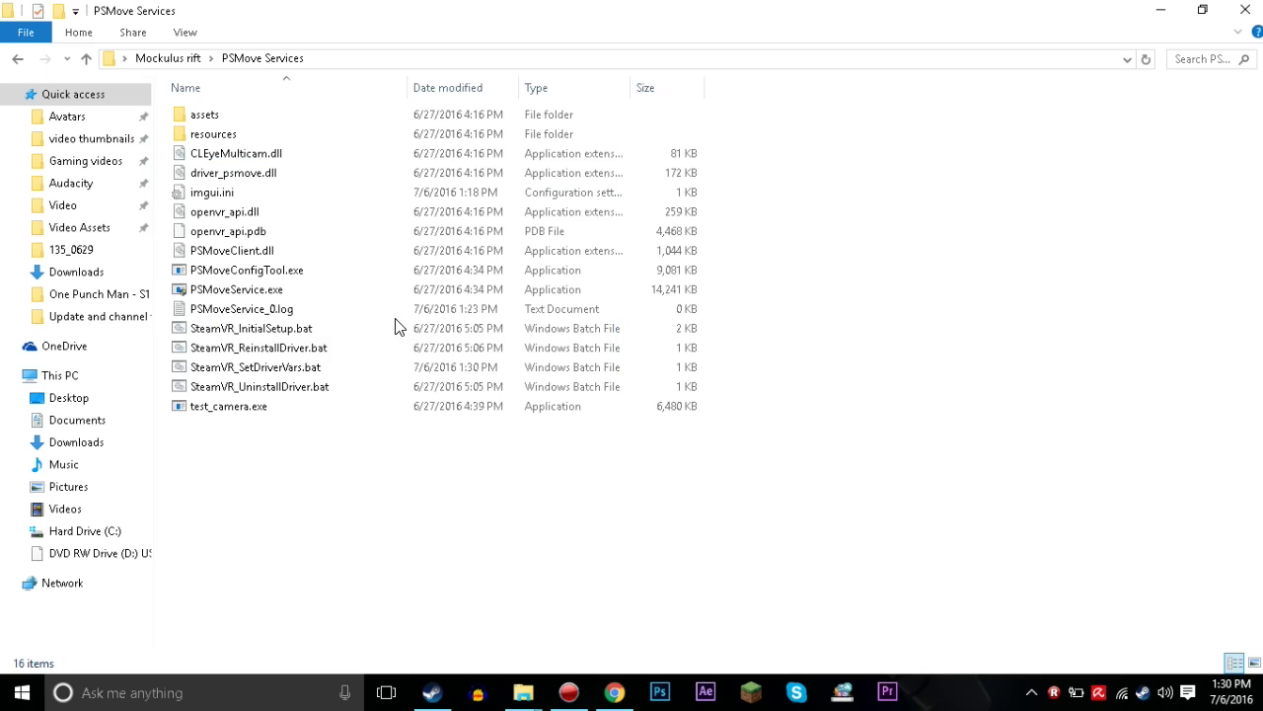
{"action": "double_click", "coordinate": [308, 349]}
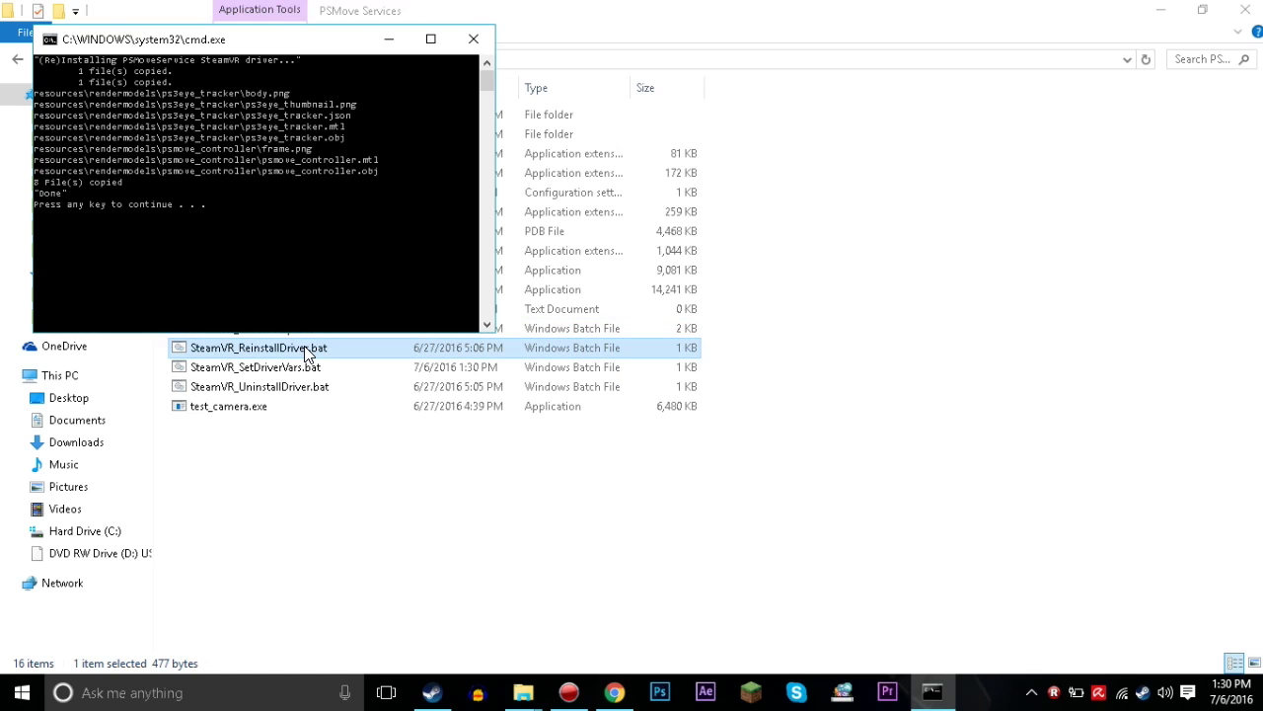
{"action": "key", "text": "Return"}
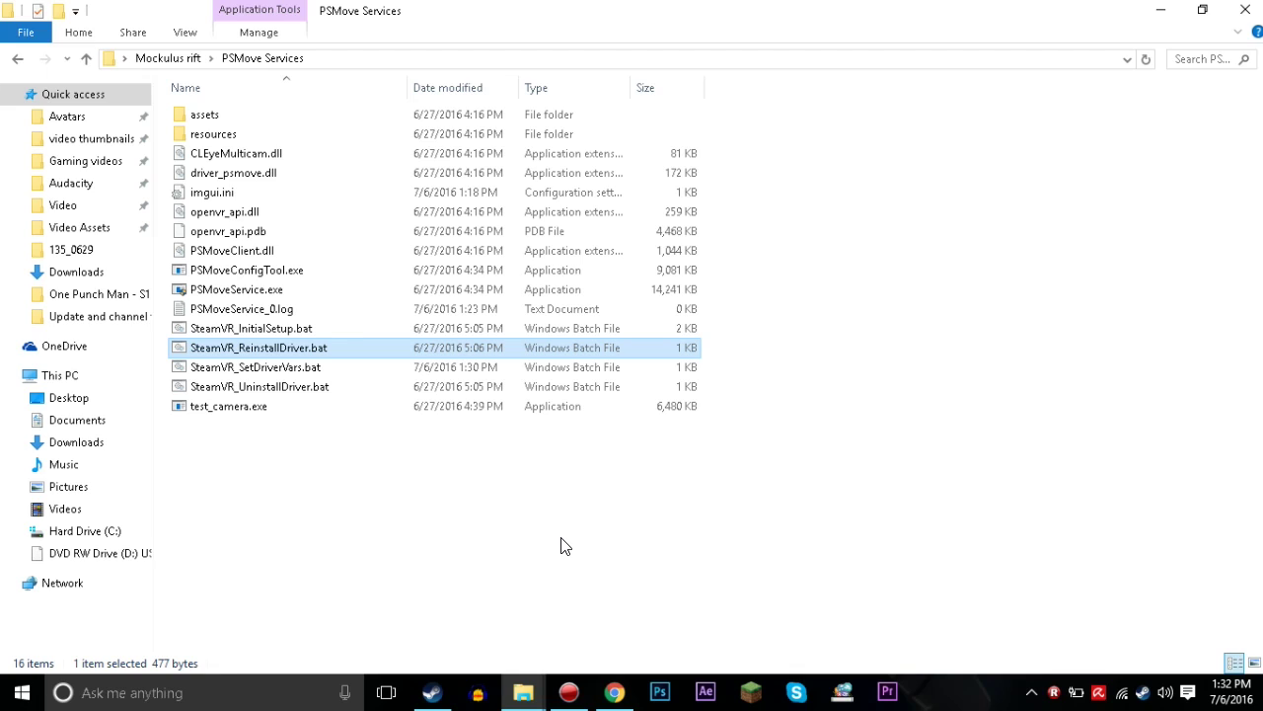
Review the Steam VR Setup wiki page in Chrome for the steamvr.vrsettings configuration, button mappings and driver installation, and return to the PSMove Services folder
{"action": "left_click", "coordinate": [618, 693]}
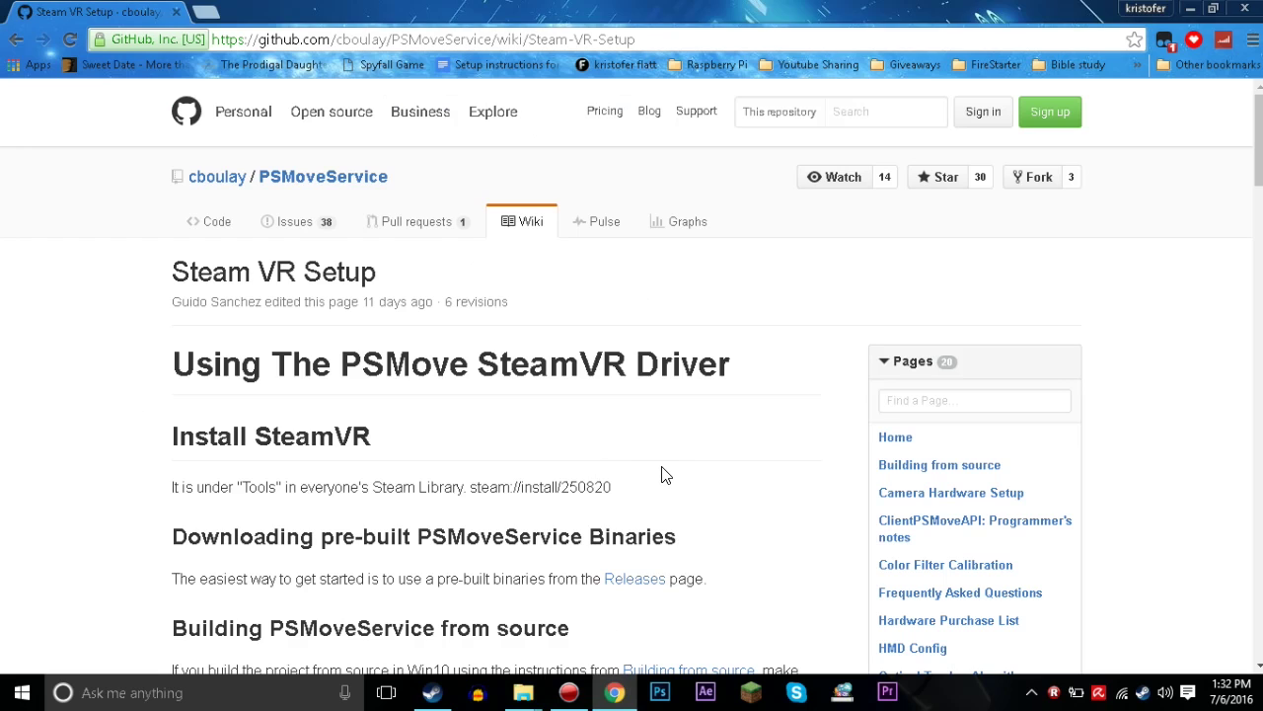
{"action": "scroll", "coordinate": [662, 469], "scroll_direction": "down", "scroll_amount": 5}
{"action": "scroll", "coordinate": [665, 470], "scroll_direction": "down", "scroll_amount": 9}
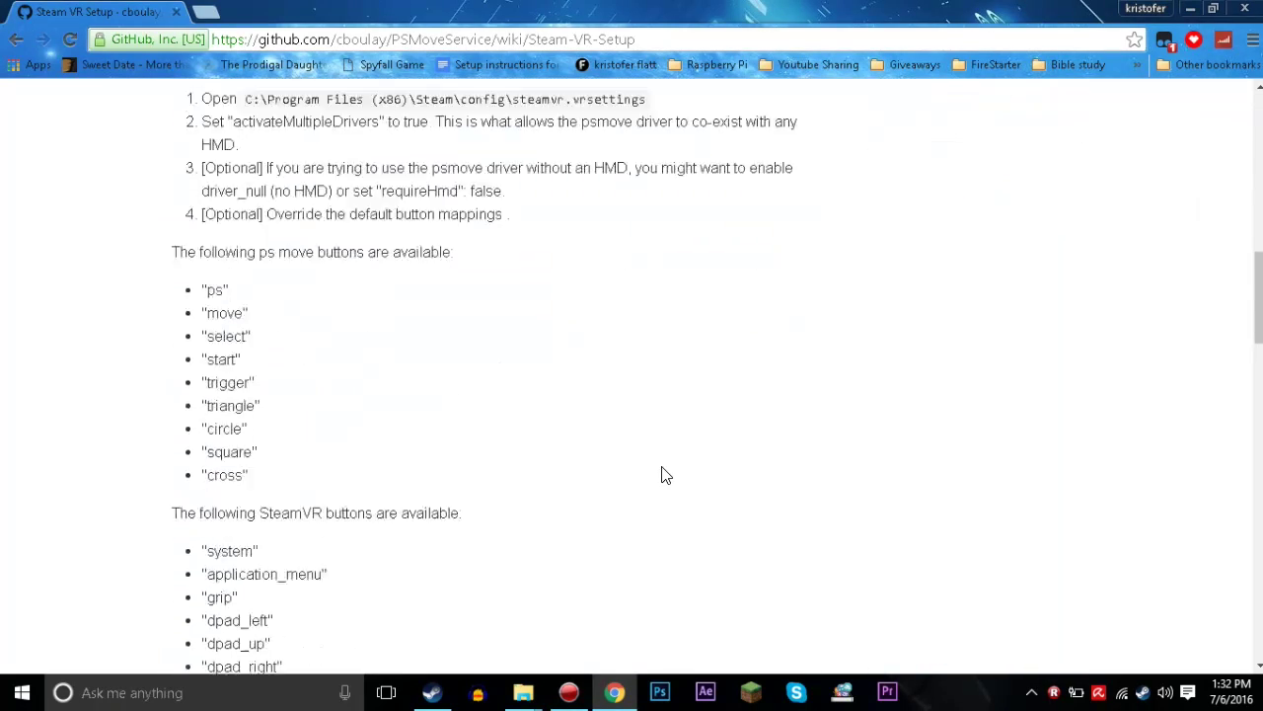
{"action": "scroll", "coordinate": [666, 475], "scroll_direction": "down", "scroll_amount": 12}
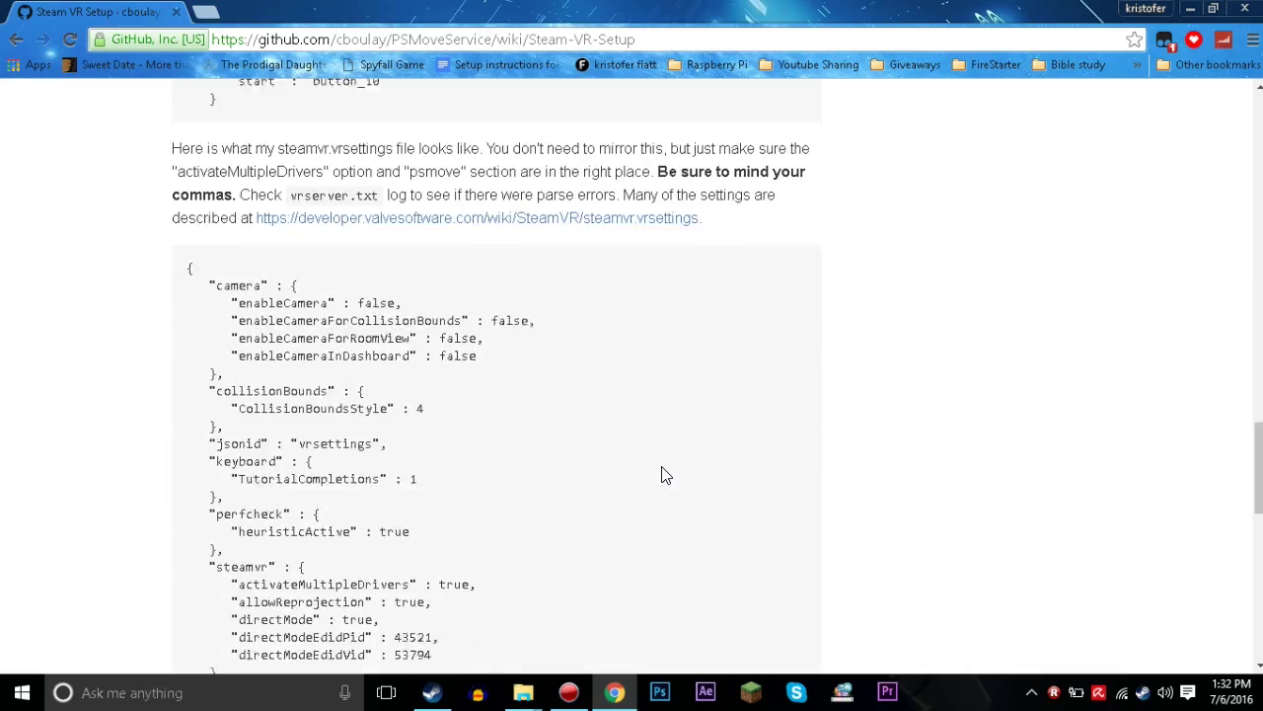
{"action": "scroll", "coordinate": [661, 475], "scroll_direction": "down", "scroll_amount": 4}
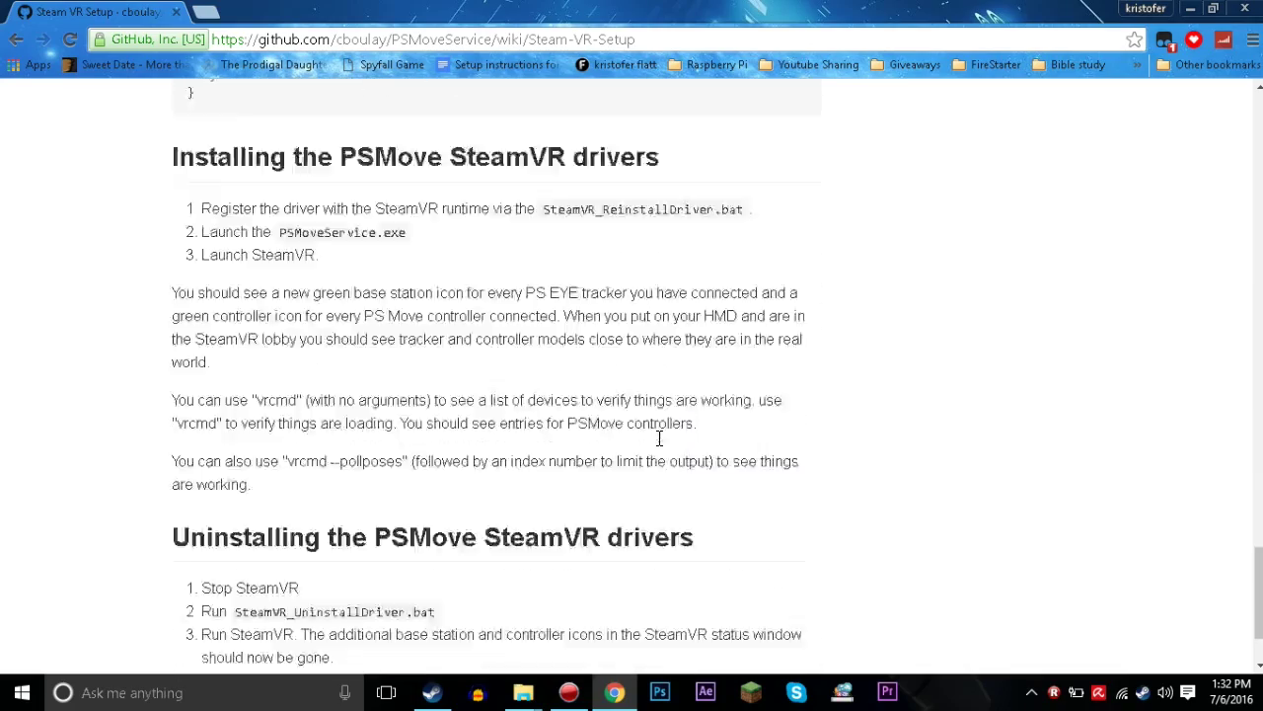
{"action": "scroll", "coordinate": [659, 464], "scroll_direction": "up", "scroll_amount": 6}
{"action": "scroll", "coordinate": [665, 483], "scroll_direction": "up", "scroll_amount": 20}
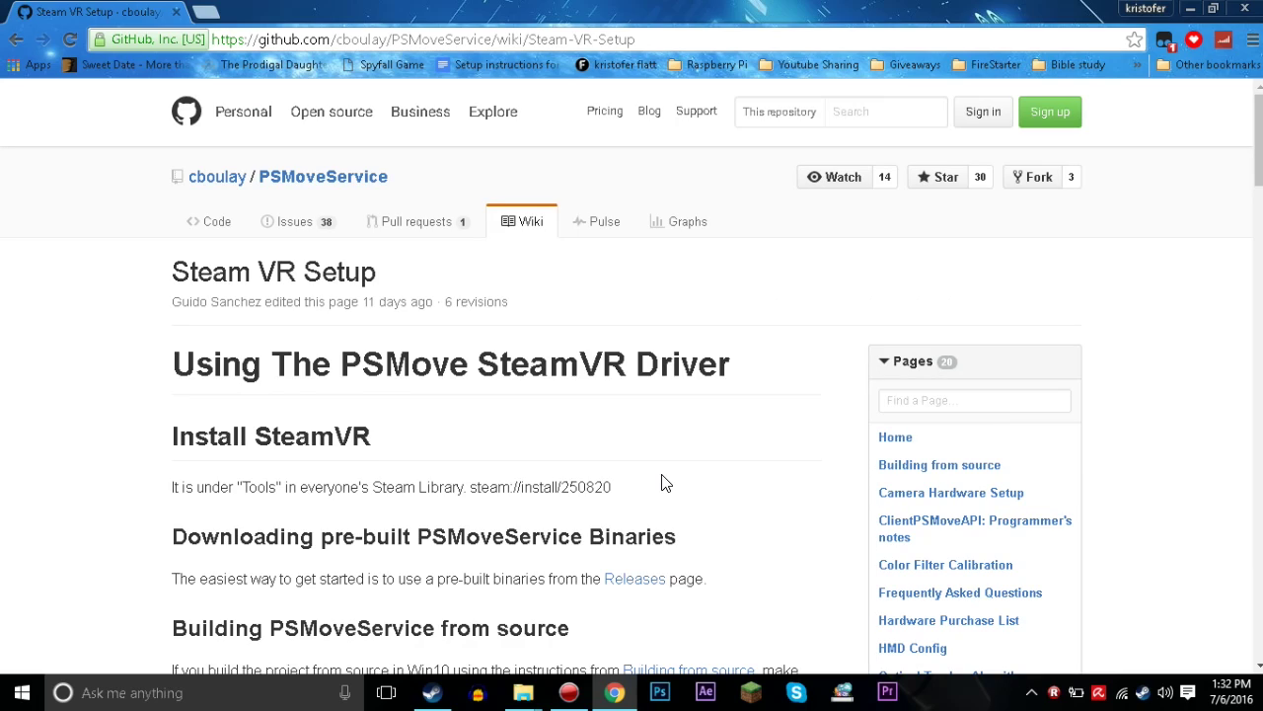
{"action": "scroll", "coordinate": [665, 482], "scroll_direction": "down", "scroll_amount": 8}
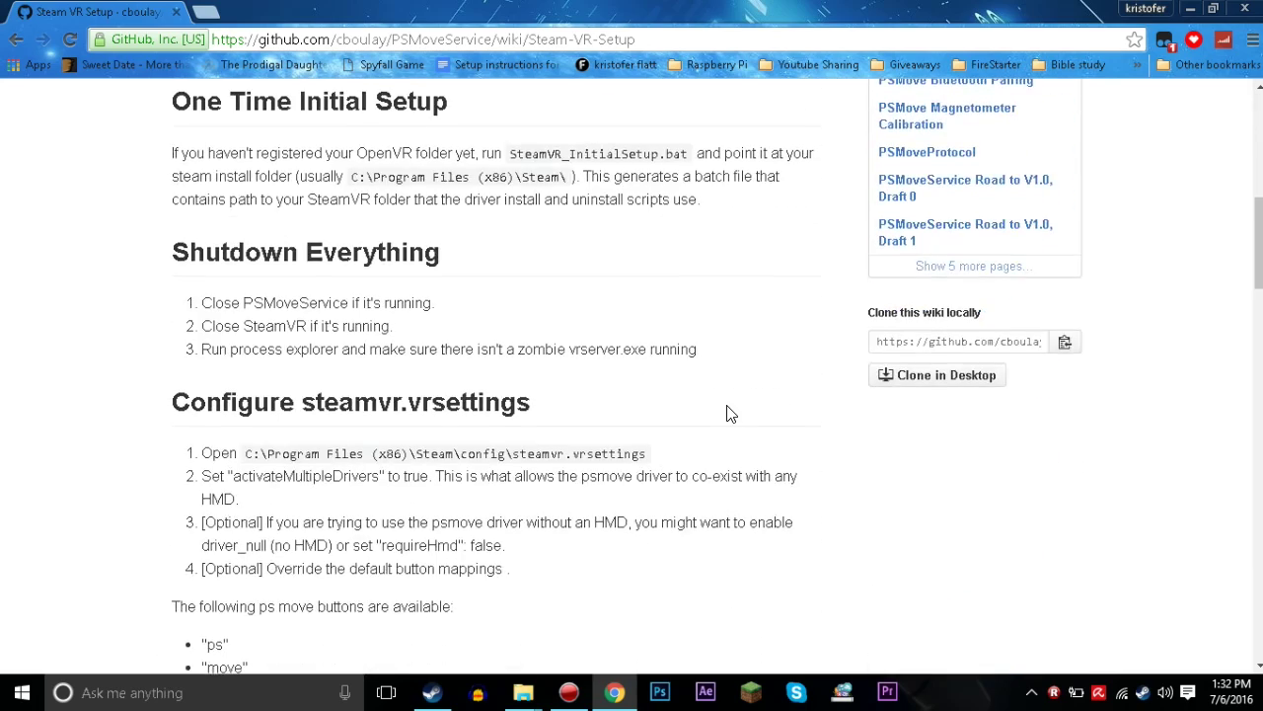
{"action": "scroll", "coordinate": [728, 411], "scroll_direction": "up", "scroll_amount": 6}
{"action": "scroll", "coordinate": [633, 267], "scroll_direction": "up", "scroll_amount": 2}
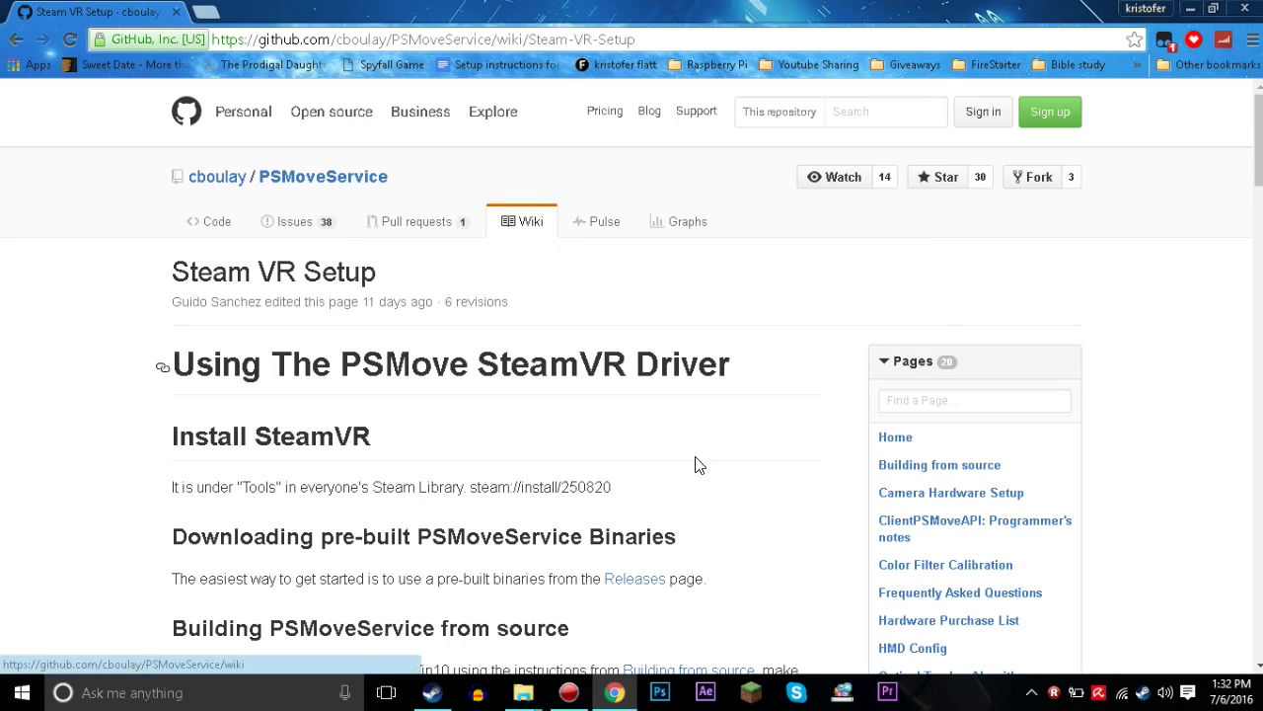
{"action": "scroll", "coordinate": [711, 484], "scroll_direction": "down", "scroll_amount": 3}
{"action": "scroll", "coordinate": [714, 491], "scroll_direction": "down", "scroll_amount": 12}
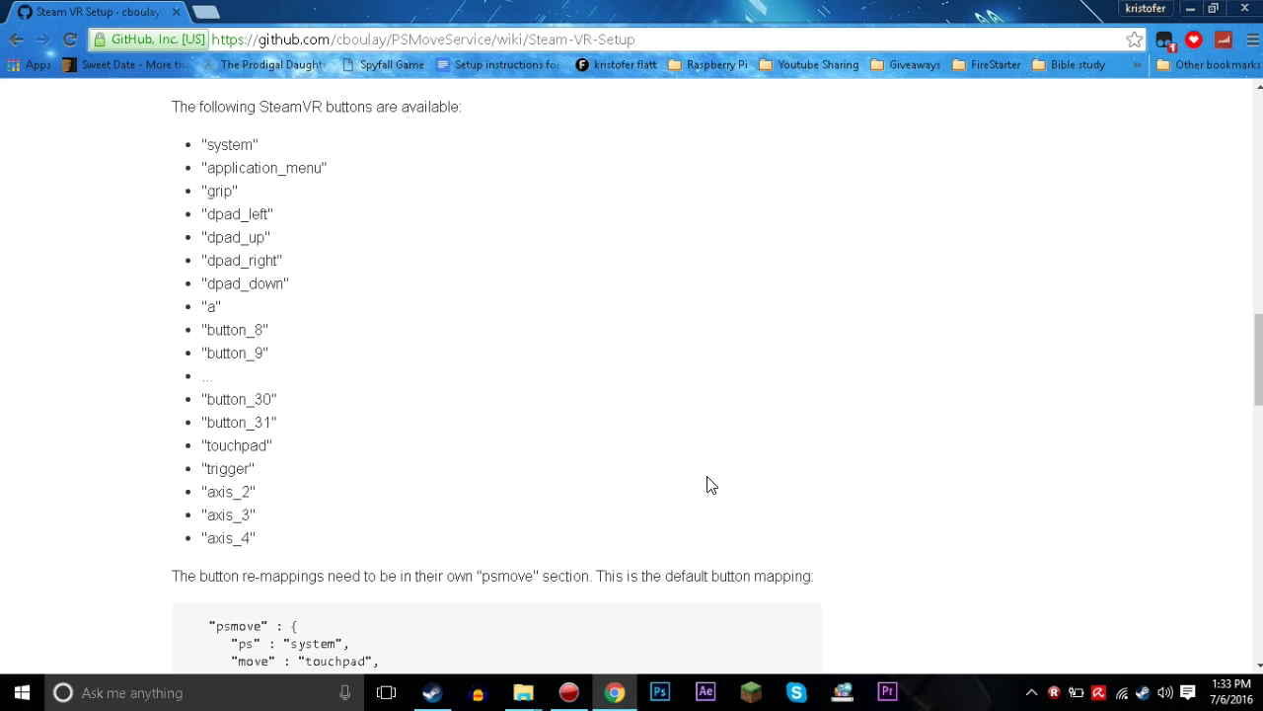
{"action": "scroll", "coordinate": [709, 484], "scroll_direction": "down", "scroll_amount": 8}
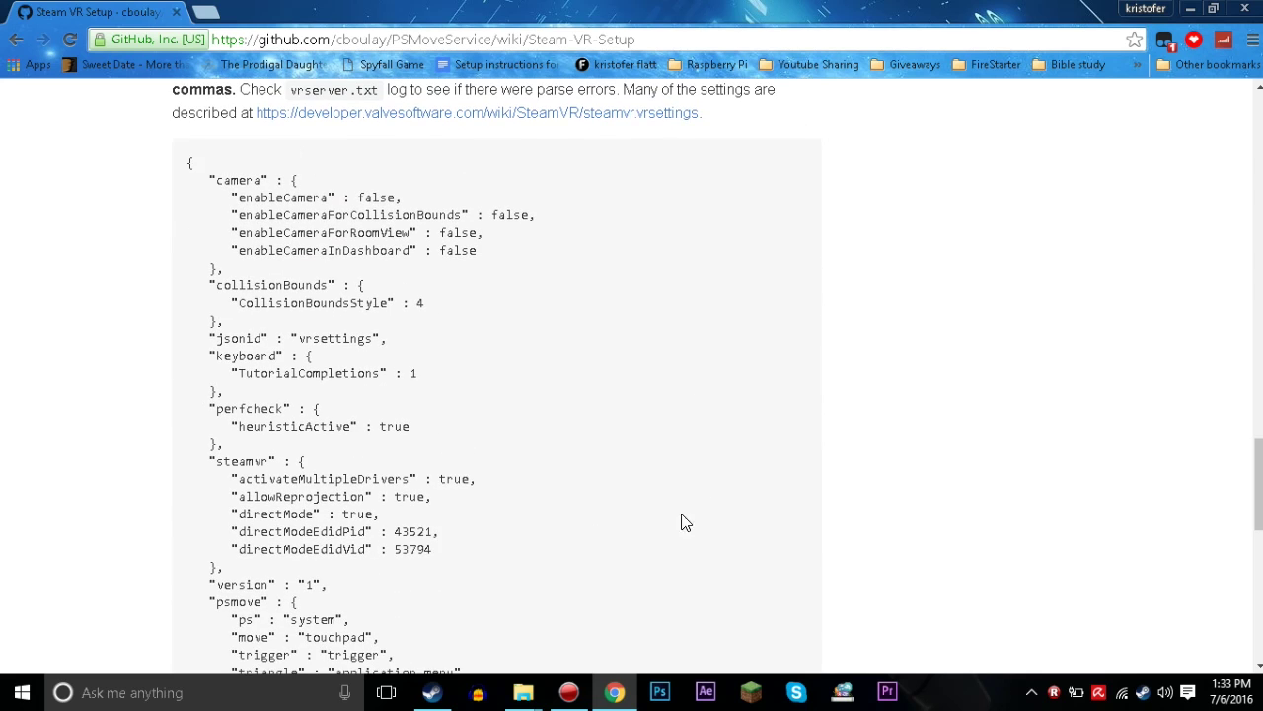
{"action": "left_click", "coordinate": [614, 693]}
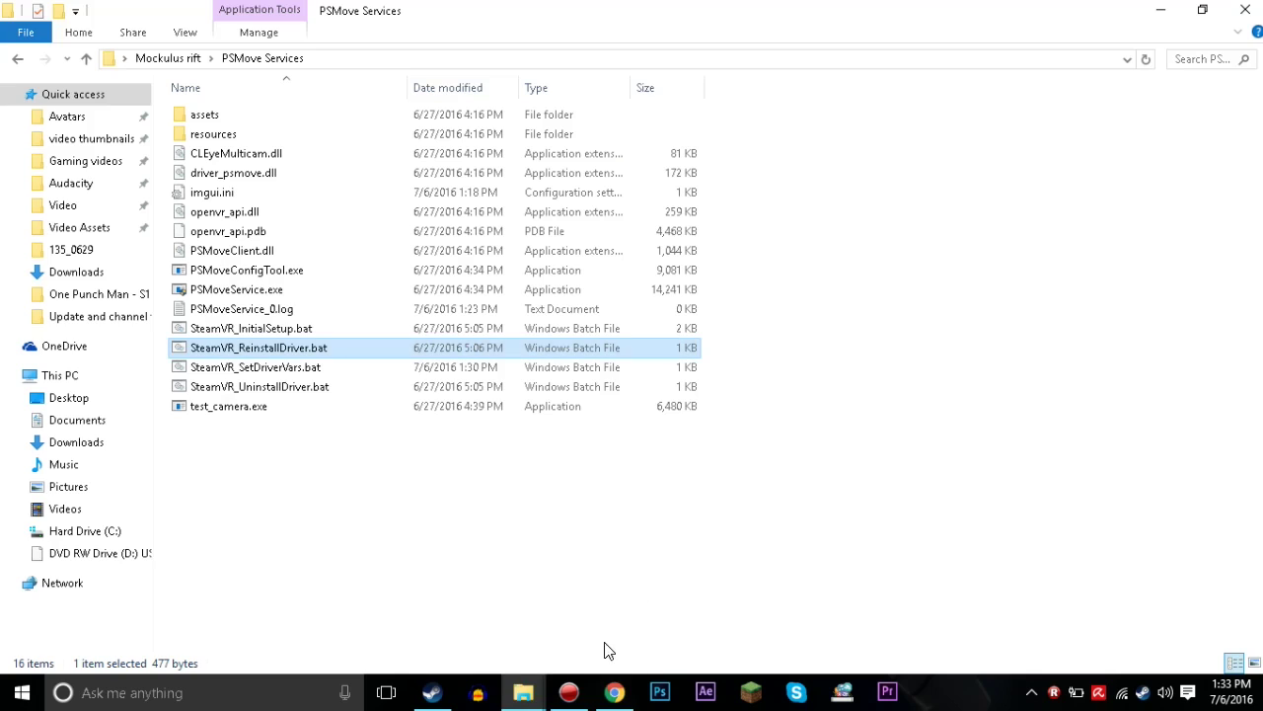